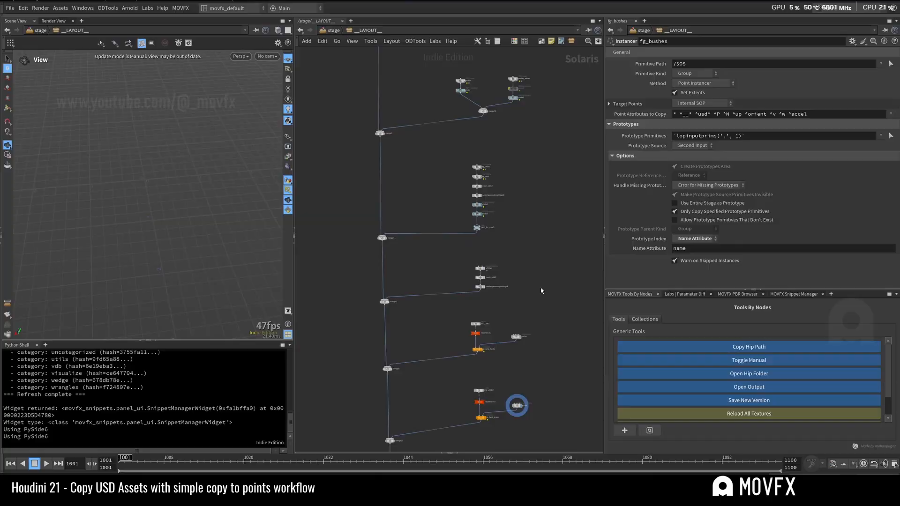
Step: Look over the main node chain of the __LAYOUT__ network and the branches merged into it
{"action": "middle_click_drag", "start_coordinate": [538, 396], "coordinate": [531, 214]}
{"action": "scroll", "coordinate": [536, 250], "scroll_direction": "up", "scroll_amount": 2}
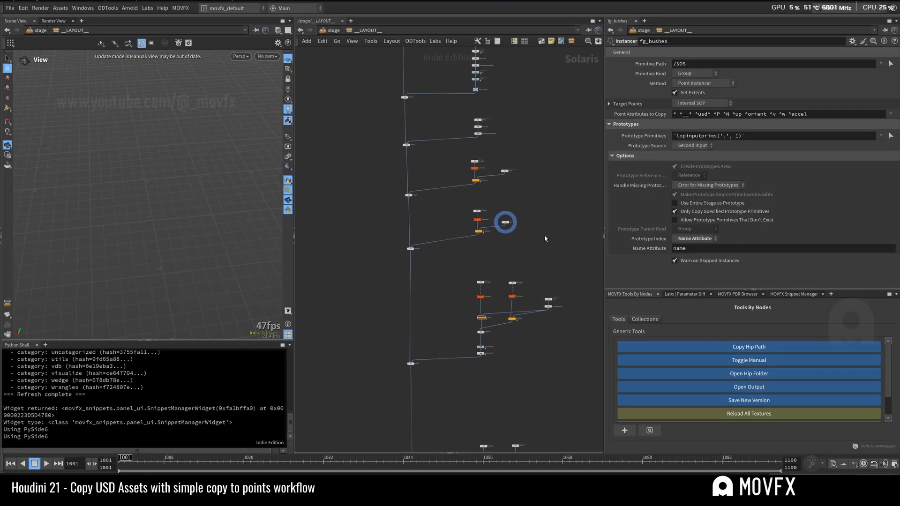
{"action": "scroll", "coordinate": [545, 238], "scroll_direction": "down", "scroll_amount": 5}
{"action": "middle_click_drag", "start_coordinate": [551, 381], "coordinate": [539, 304]}
{"action": "middle_click_drag", "start_coordinate": [554, 114], "coordinate": [558, 290]}
{"action": "scroll", "coordinate": [553, 287], "scroll_direction": "up", "scroll_amount": 4}
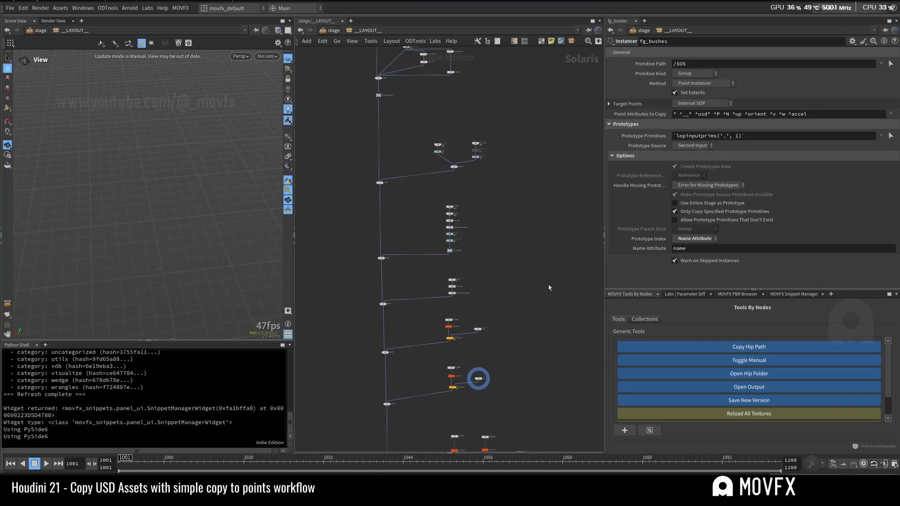
{"action": "middle_click_drag", "start_coordinate": [512, 358], "coordinate": [517, 272]}
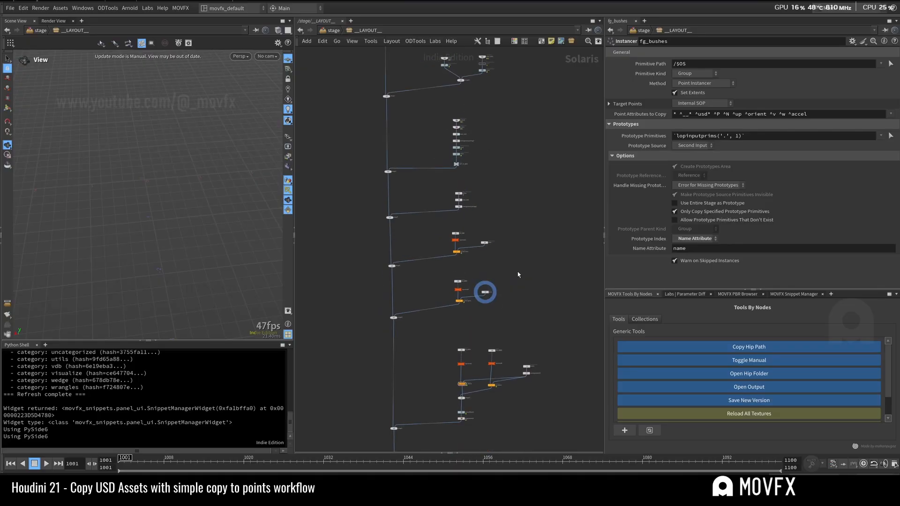
{"action": "middle_click_drag", "start_coordinate": [520, 320], "coordinate": [531, 219]}
{"action": "scroll", "coordinate": [532, 219], "scroll_direction": "down", "scroll_amount": 4}
{"action": "middle_click_drag", "start_coordinate": [547, 338], "coordinate": [535, 193]}
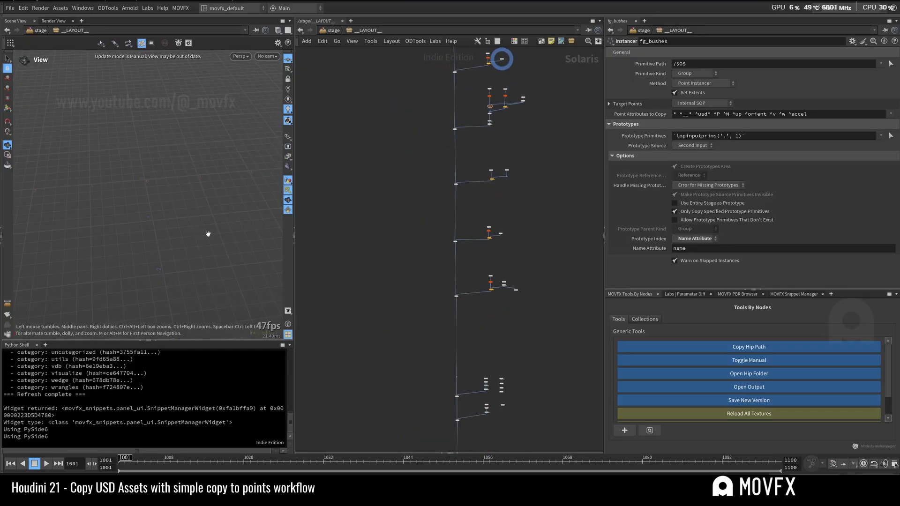
{"action": "middle_click_drag", "start_coordinate": [521, 154], "coordinate": [502, 258]}
{"action": "scroll", "coordinate": [506, 139], "scroll_direction": "up", "scroll_amount": 4}
{"action": "middle_click_drag", "start_coordinate": [507, 102], "coordinate": [500, 240]}
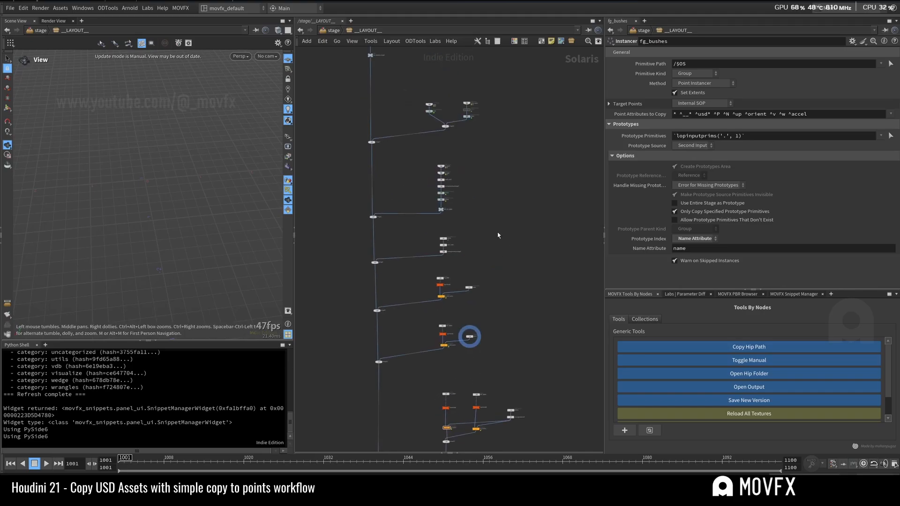
{"action": "middle_click_drag", "start_coordinate": [504, 145], "coordinate": [530, 299]}
{"action": "middle_click_drag", "start_coordinate": [528, 370], "coordinate": [498, 105]}
{"action": "middle_click_drag", "start_coordinate": [494, 207], "coordinate": [505, 158]}
Step: Examine the herbs and grass branches, checking both asset subnetworks and the fg_land_grass instancer's settings
{"action": "scroll", "coordinate": [501, 187], "scroll_direction": "up", "scroll_amount": 3}
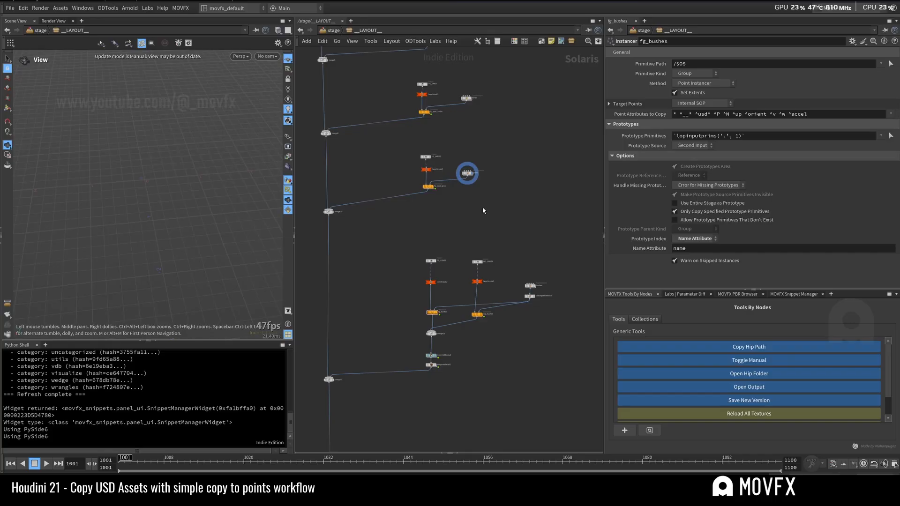
{"action": "scroll", "coordinate": [463, 202], "scroll_direction": "up", "scroll_amount": 3}
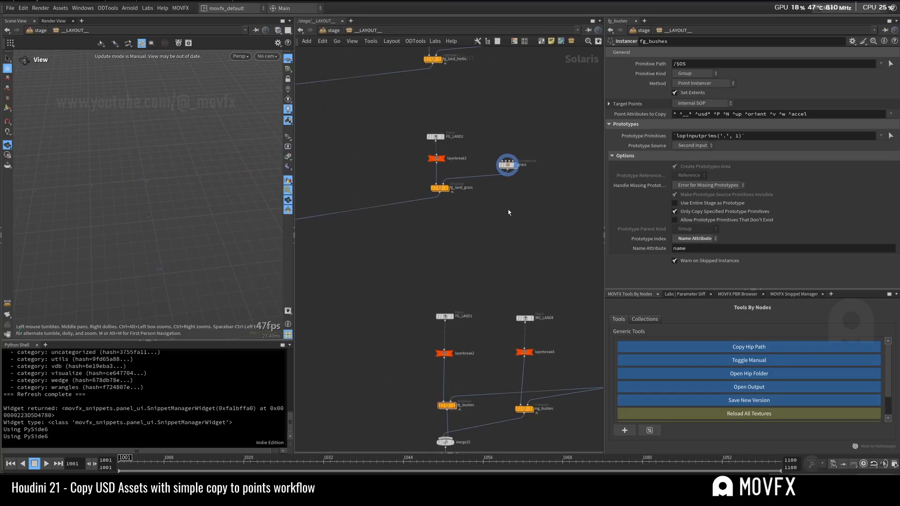
{"action": "scroll", "coordinate": [511, 209], "scroll_direction": "down", "scroll_amount": 3}
{"action": "middle_click_drag", "start_coordinate": [505, 228], "coordinate": [498, 233]}
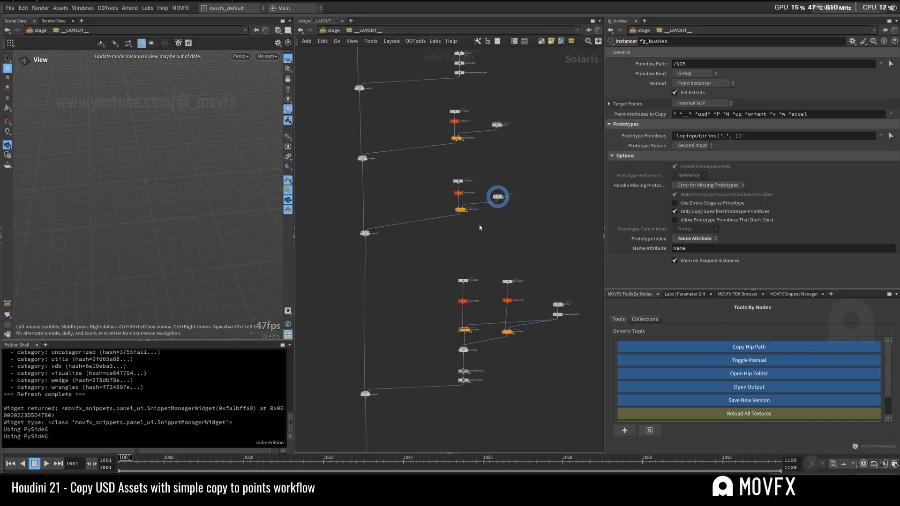
{"action": "scroll", "coordinate": [479, 225], "scroll_direction": "up", "scroll_amount": 4}
{"action": "middle_click_drag", "start_coordinate": [492, 238], "coordinate": [486, 370]}
{"action": "scroll", "coordinate": [467, 256], "scroll_direction": "up", "scroll_amount": 5}
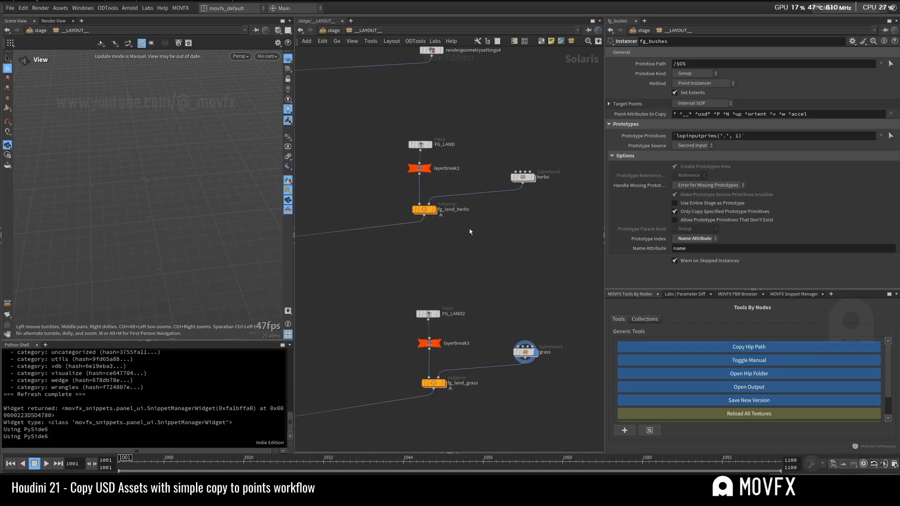
{"action": "left_click", "coordinate": [522, 177]}
{"action": "left_click", "coordinate": [433, 383]}
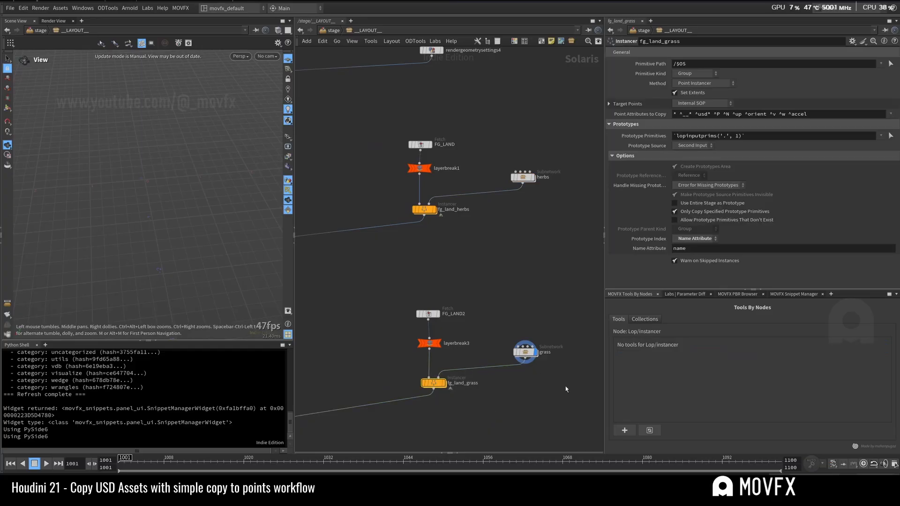
{"action": "left_click", "coordinate": [525, 352]}
{"action": "middle_click_drag", "start_coordinate": [566, 214], "coordinate": [543, 307]}
{"action": "left_click", "coordinate": [501, 272]}
Step: Examine the bushes branch, checking the bushes subnetwork and the unassignmaterial1 node below it
{"action": "middle_click_drag", "start_coordinate": [514, 195], "coordinate": [472, 141]}
{"action": "scroll", "coordinate": [508, 249], "scroll_direction": "down", "scroll_amount": 5}
{"action": "scroll", "coordinate": [484, 249], "scroll_direction": "up", "scroll_amount": 3}
{"action": "middle_click_drag", "start_coordinate": [485, 255], "coordinate": [463, 158]}
{"action": "left_click", "coordinate": [518, 313]}
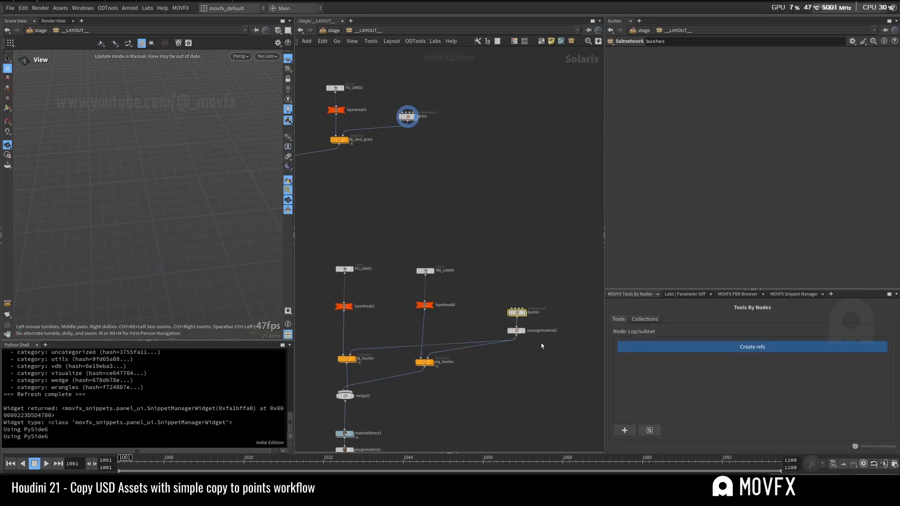
{"action": "left_click", "coordinate": [516, 331]}
Step: View the geometry network inside the fg_land_herbs instancer and return to the layout network
{"action": "middle_click_drag", "start_coordinate": [463, 389], "coordinate": [473, 327]}
{"action": "right_click_drag", "start_coordinate": [475, 325], "coordinate": [461, 345]}
{"action": "middle_click_drag", "start_coordinate": [497, 156], "coordinate": [494, 239]}
{"action": "scroll", "coordinate": [491, 235], "scroll_direction": "down", "scroll_amount": 6}
{"action": "mouse_move", "coordinate": [497, 356]}
{"action": "middle_mouse_down"}
{"action": "mouse_move", "coordinate": [472, 183]}
{"action": "mouse_move", "coordinate": [495, 344]}
{"action": "middle_mouse_up"}
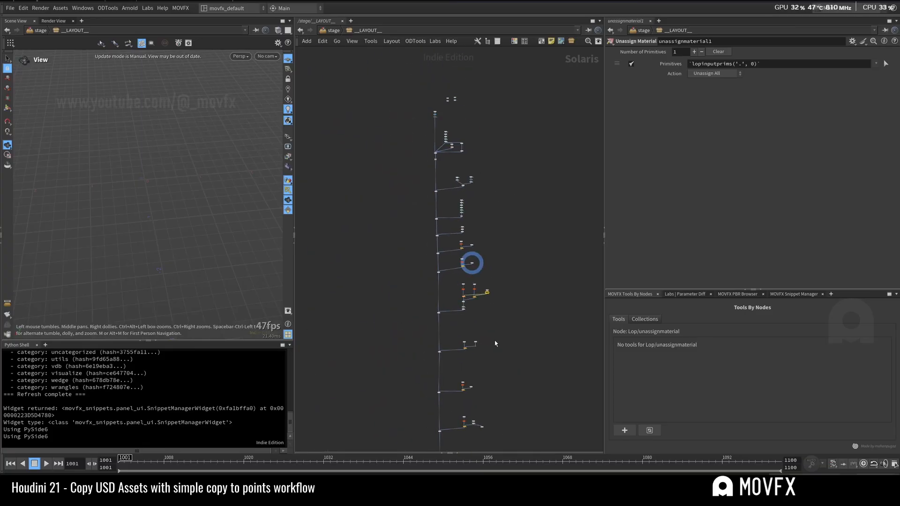
{"action": "scroll", "coordinate": [474, 262], "scroll_direction": "up", "scroll_amount": 8}
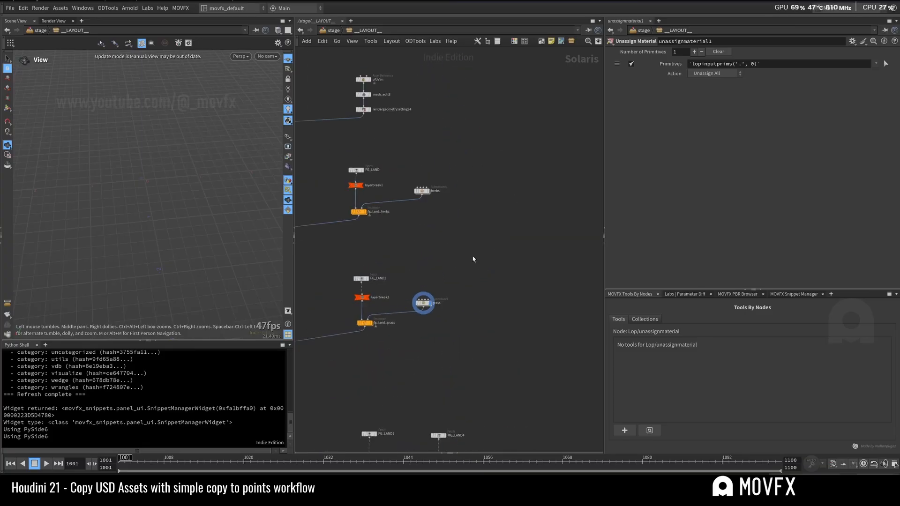
{"action": "scroll", "coordinate": [487, 260], "scroll_direction": "up", "scroll_amount": 3}
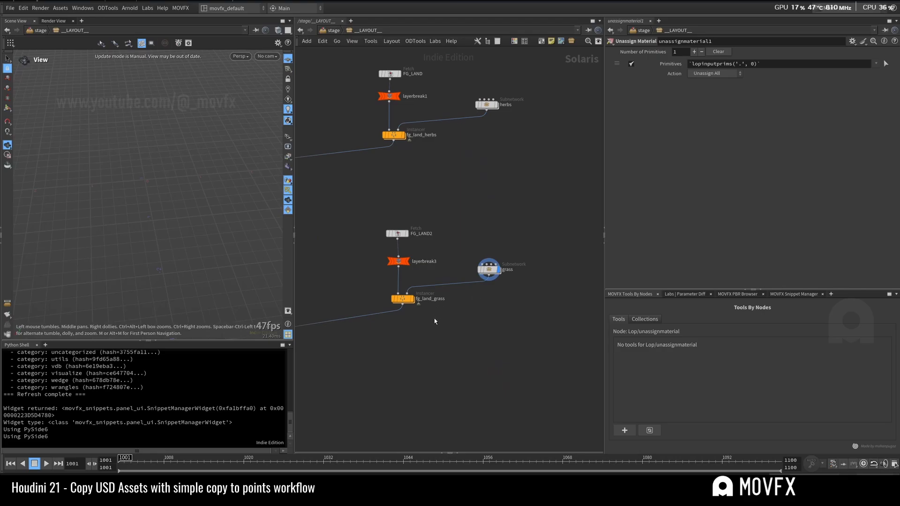
{"action": "middle_click_drag", "start_coordinate": [427, 154], "coordinate": [451, 236]}
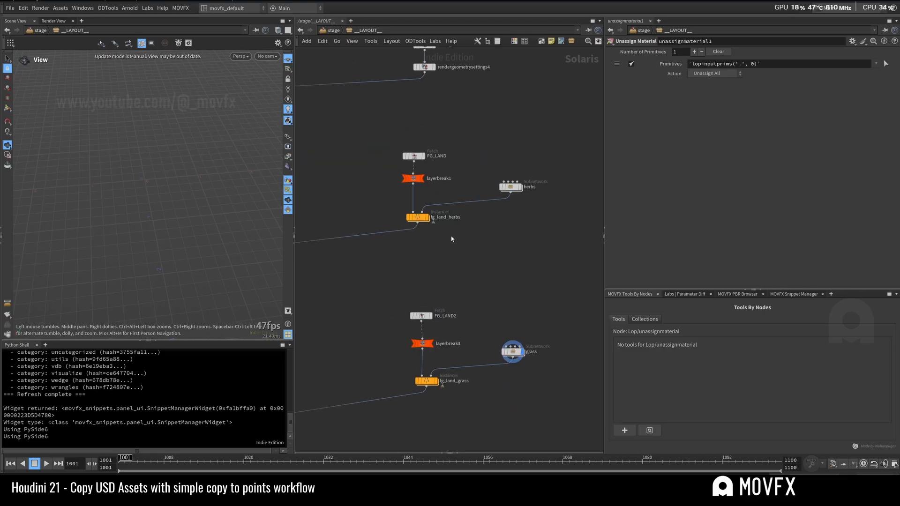
{"action": "left_click", "coordinate": [418, 217]}
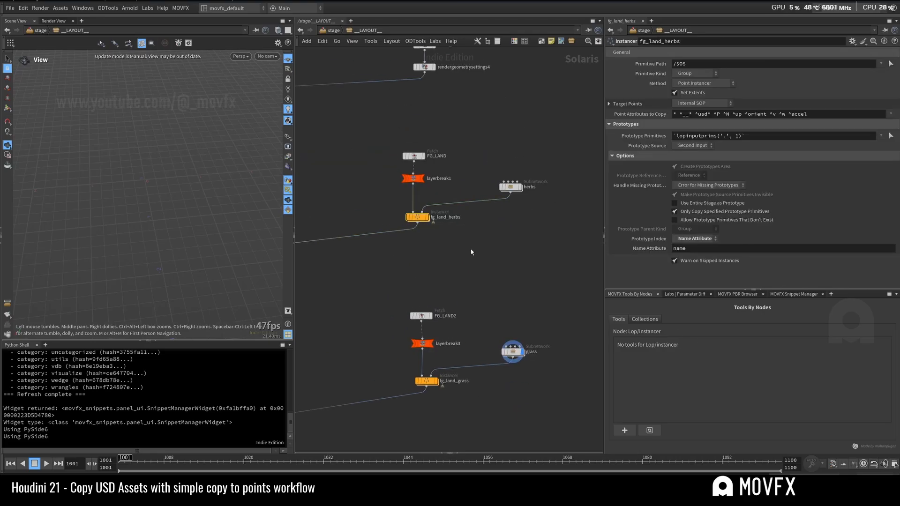
{"action": "key", "text": "Return"}
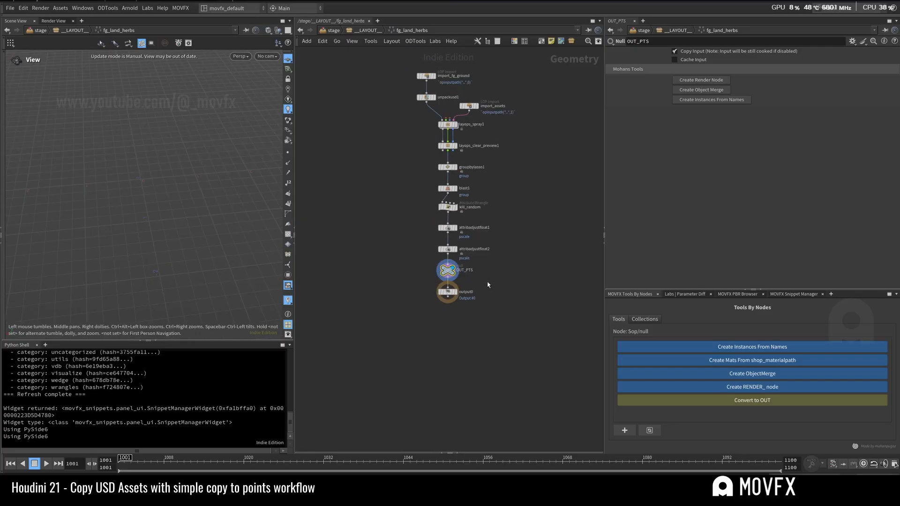
{"action": "key", "text": "u"}
Step: View the geometry network inside the fg_land_grass instancer and return to the layout network
{"action": "middle_click_drag", "start_coordinate": [472, 422], "coordinate": [476, 299]}
{"action": "left_click", "coordinate": [429, 259]}
{"action": "key", "text": "Return"}
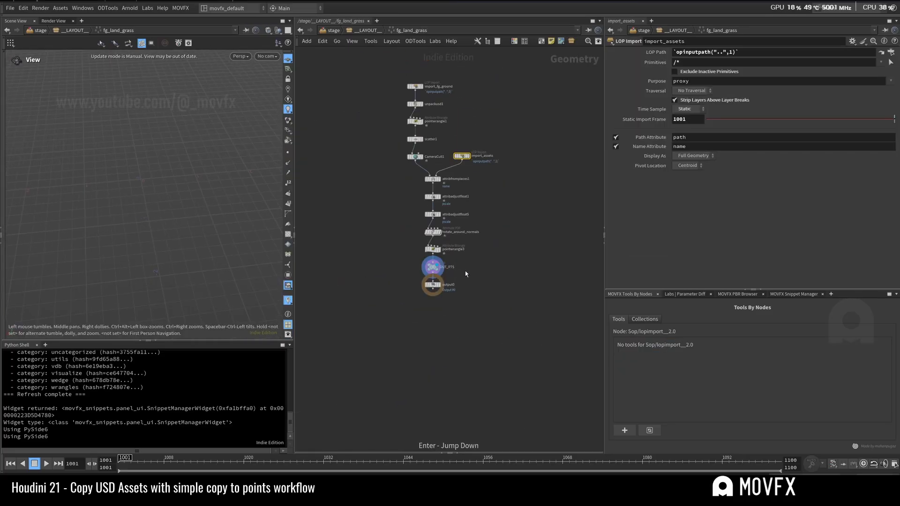
{"action": "key", "text": "u"}
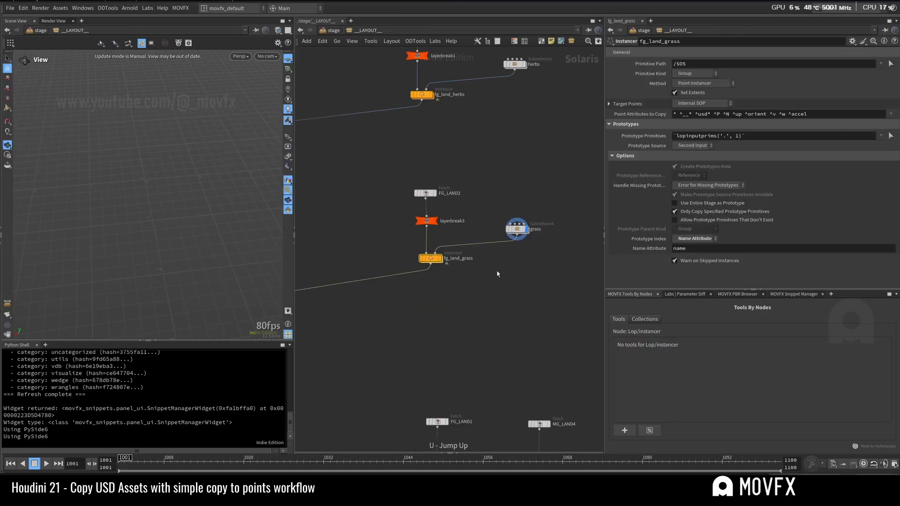
Step: View the geometry networks inside the fg_bushes and mg_bushes instancers, returning to the layout network after each
{"action": "scroll", "coordinate": [483, 208], "scroll_direction": "down", "scroll_amount": 3}
{"action": "middle_click_drag", "start_coordinate": [481, 220], "coordinate": [468, 142]}
{"action": "left_click", "coordinate": [443, 253]}
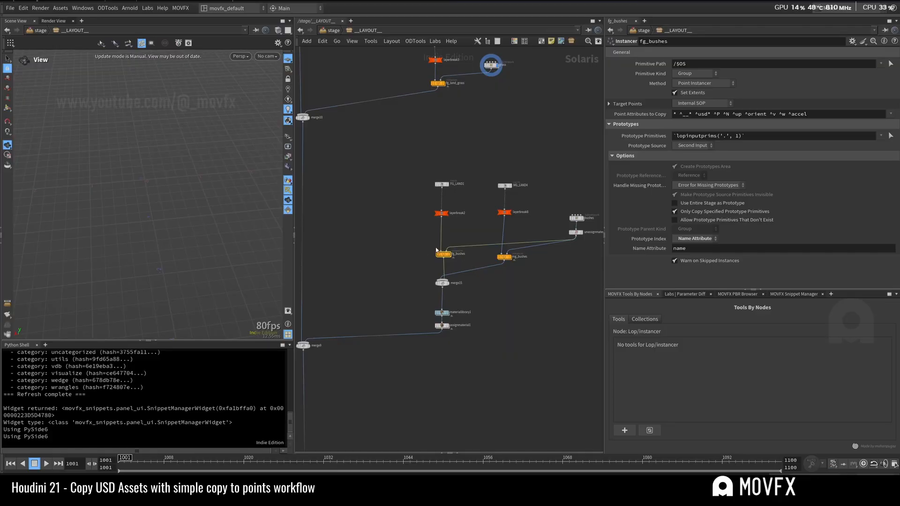
{"action": "key", "text": "Return"}
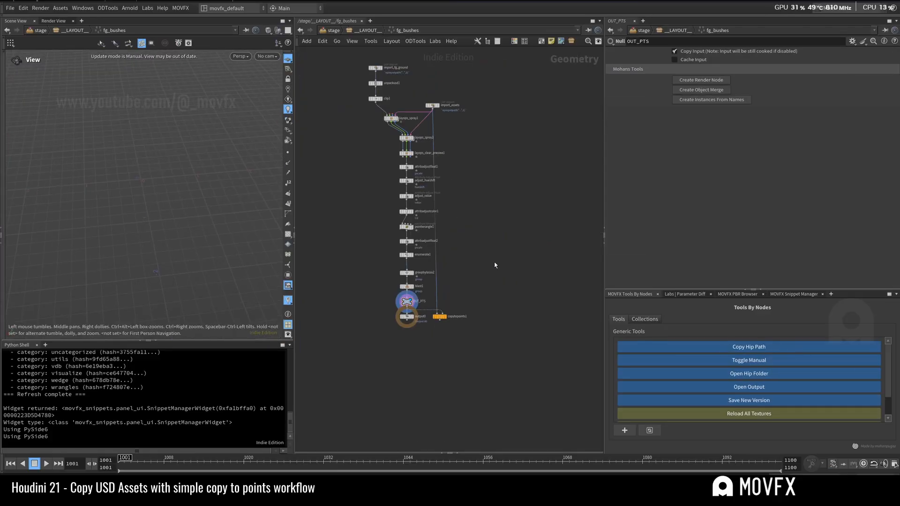
{"action": "key", "text": "u"}
{"action": "left_click", "coordinate": [504, 256]}
{"action": "key", "text": "Return"}
{"action": "key", "text": "u"}
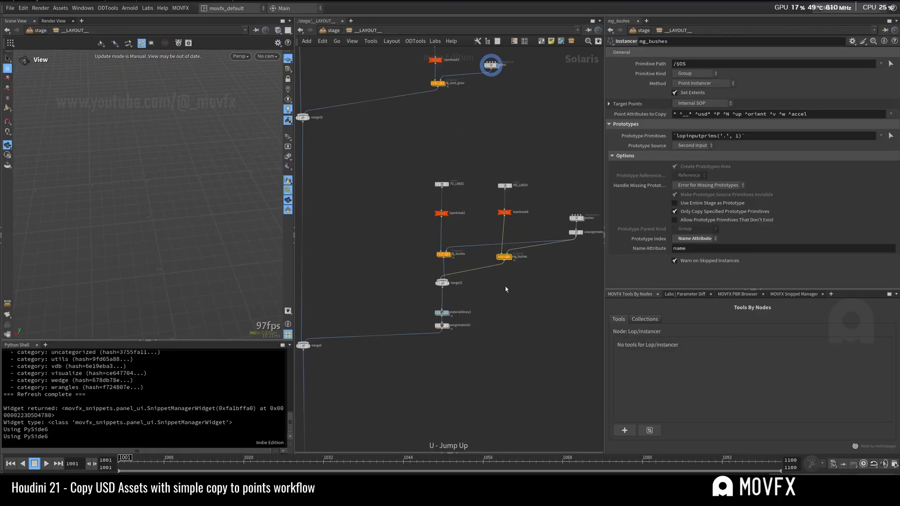
Step: Review how the bushes instancers and neighbouring instancer branches merge into the layout network's main chain
{"action": "middle_click_drag", "start_coordinate": [506, 288], "coordinate": [499, 257]}
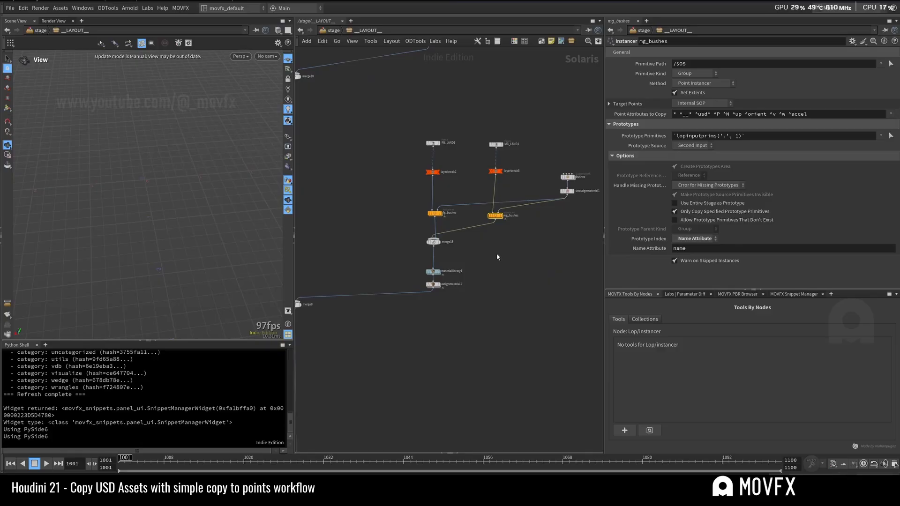
{"action": "key", "text": "h"}
{"action": "middle_click_drag", "start_coordinate": [491, 376], "coordinate": [481, 309]}
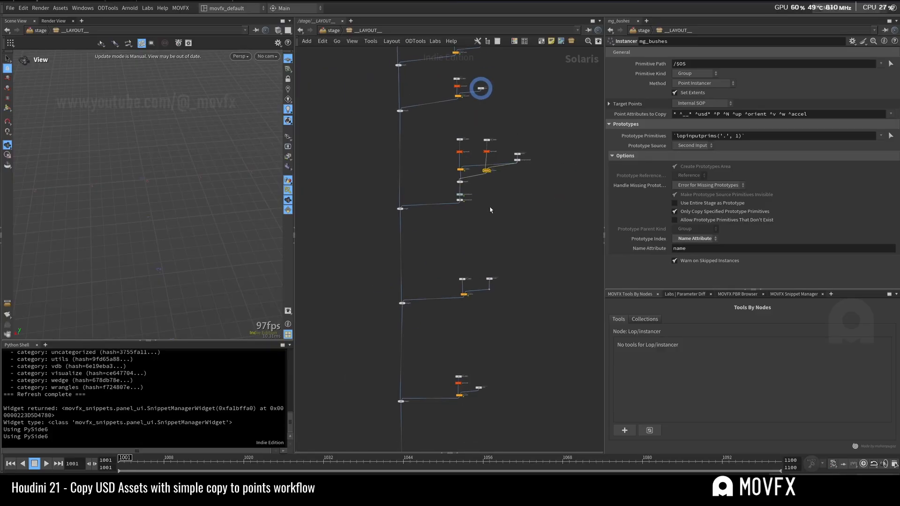
{"action": "middle_click_drag", "start_coordinate": [491, 203], "coordinate": [469, 299]}
{"action": "scroll", "coordinate": [478, 283], "scroll_direction": "up", "scroll_amount": 2}
{"action": "scroll", "coordinate": [472, 278], "scroll_direction": "down", "scroll_amount": 2}
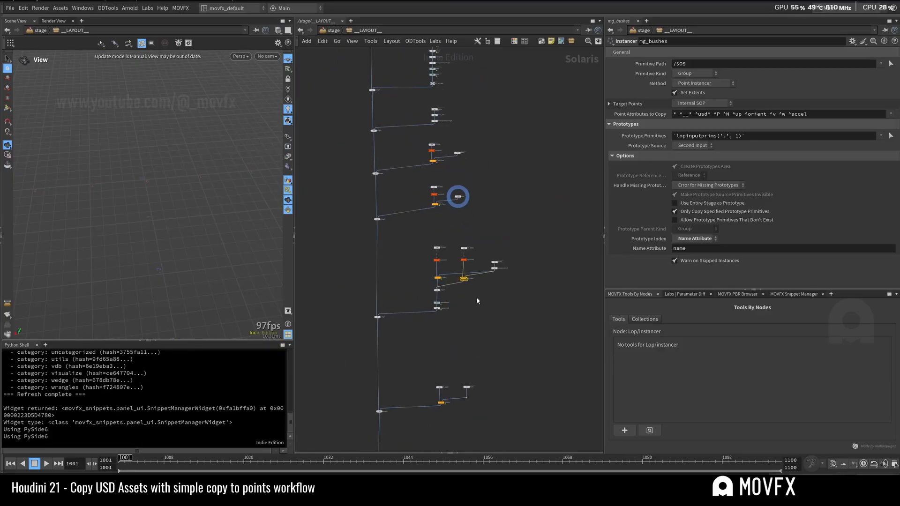
{"action": "scroll", "coordinate": [477, 300], "scroll_direction": "up", "scroll_amount": 2}
{"action": "scroll", "coordinate": [469, 296], "scroll_direction": "up", "scroll_amount": 2}
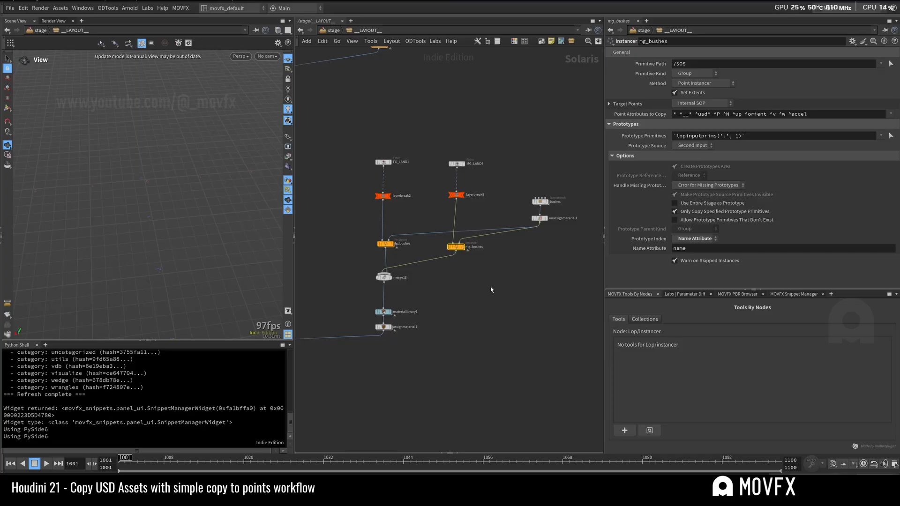
{"action": "scroll", "coordinate": [490, 290], "scroll_direction": "down", "scroll_amount": 5}
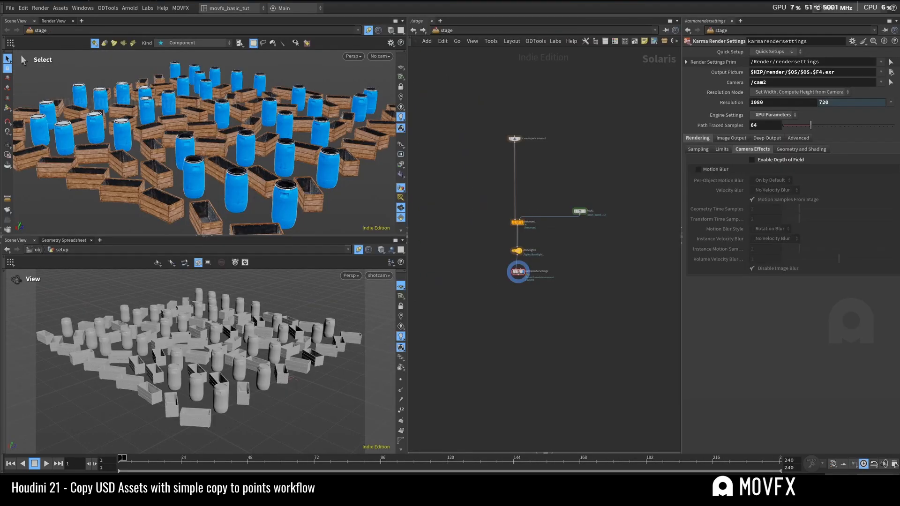
{"action": "scroll", "coordinate": [571, 340], "scroll_direction": "down", "scroll_amount": 4}
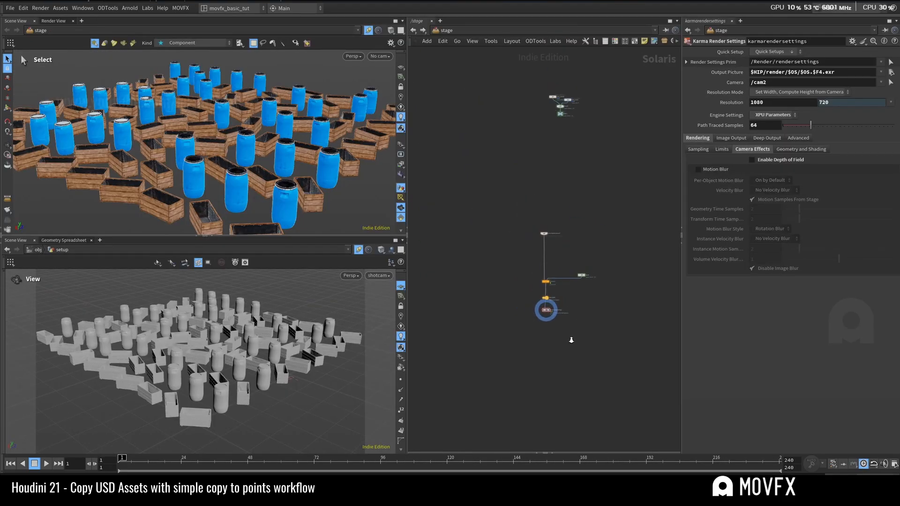
Step: Look over the stage's instancer, light and Karma render settings chain, and switch the network editor to obj
{"action": "scroll", "coordinate": [571, 340], "scroll_direction": "up", "scroll_amount": 3}
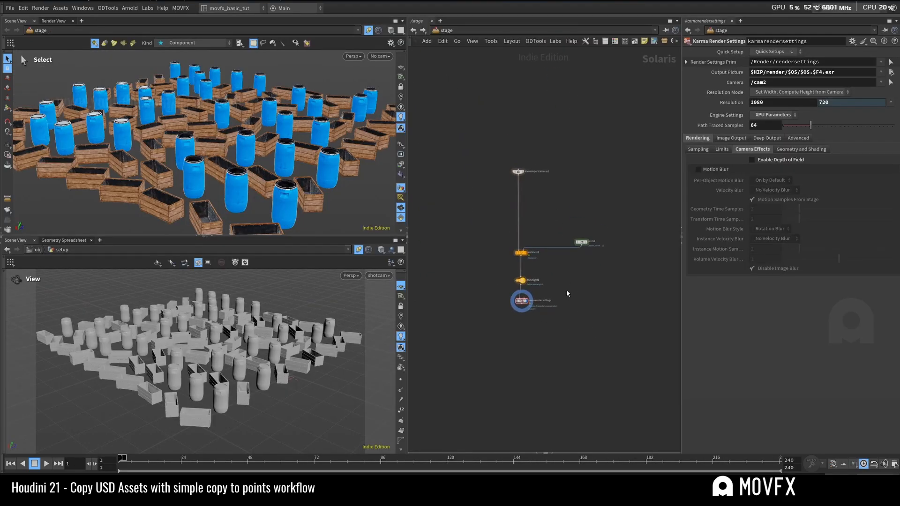
{"action": "scroll", "coordinate": [564, 287], "scroll_direction": "up", "scroll_amount": 1}
{"action": "left_click", "coordinate": [501, 32]}
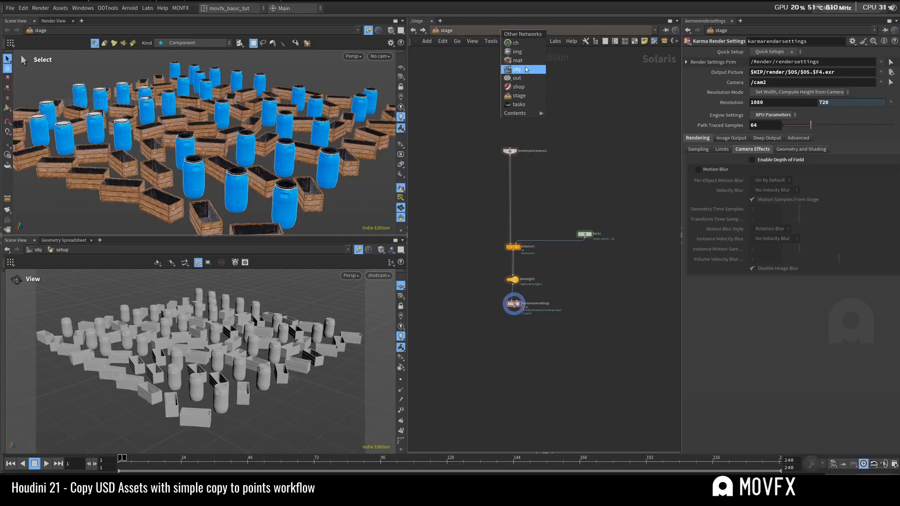
{"action": "left_click", "coordinate": [532, 73]}
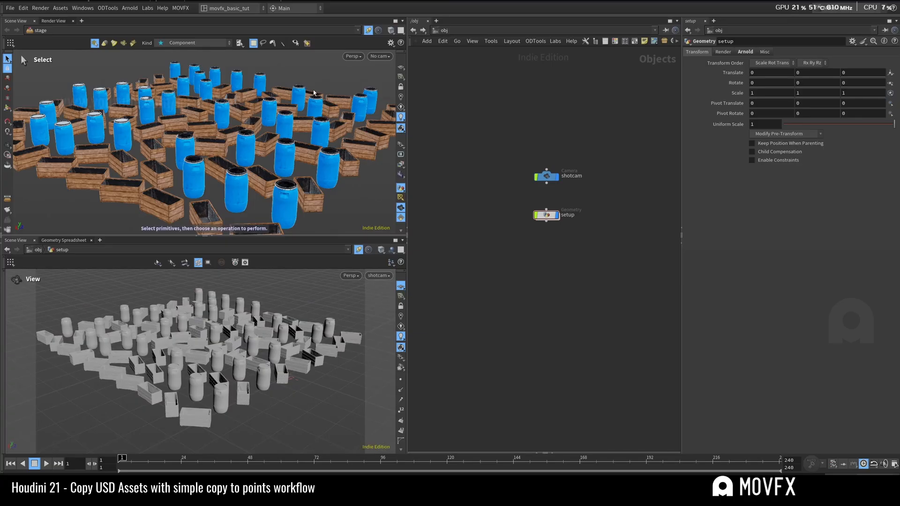
Step: Set the stage viewport to look through the shotcam camera and make that viewport slightly taller
{"action": "left_click", "coordinate": [380, 56]}
{"action": "left_click", "coordinate": [392, 76]}
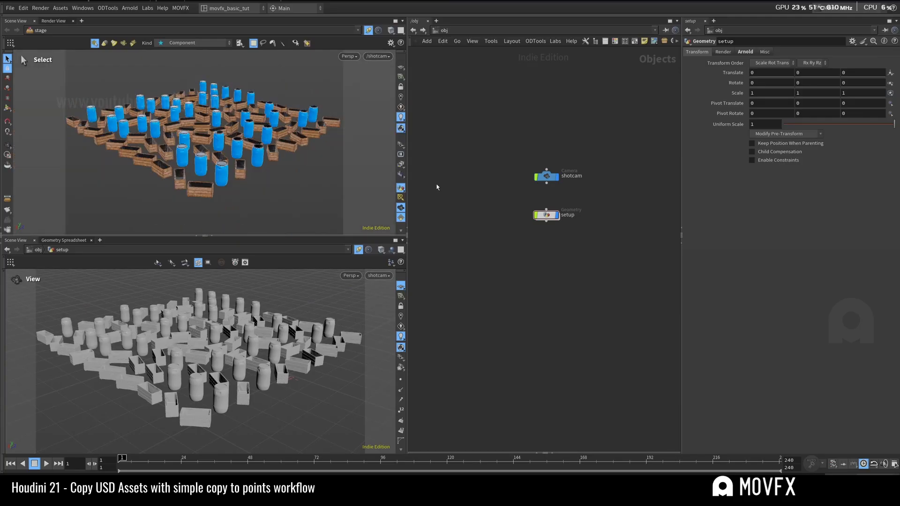
{"action": "left_click_drag", "start_coordinate": [339, 236], "coordinate": [338, 254]}
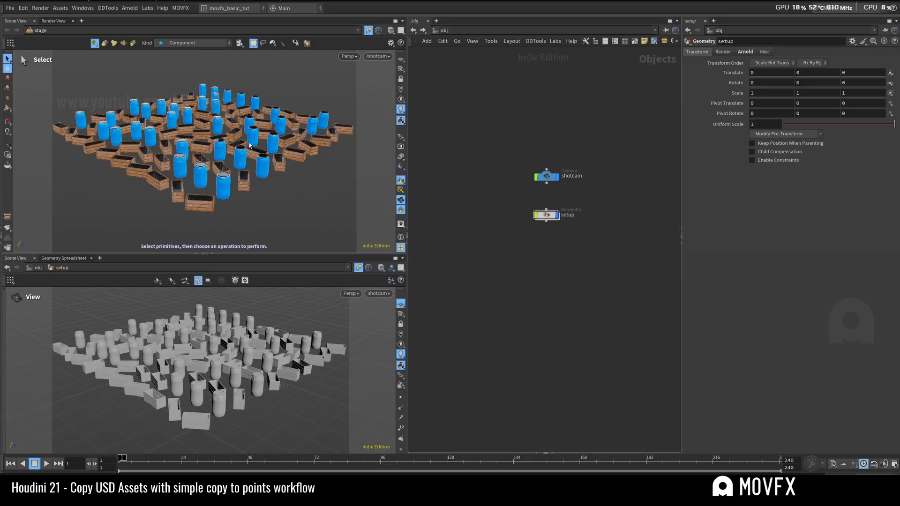
Step: Open the setup geometry object's internal network to view its copy-to-points node chain
{"action": "double_click", "coordinate": [546, 215]}
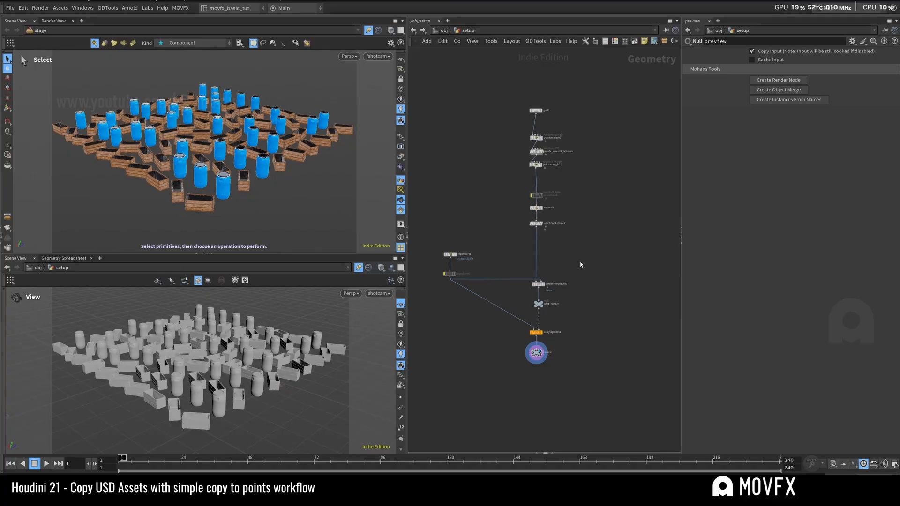
{"action": "scroll", "coordinate": [570, 252], "scroll_direction": "up", "scroll_amount": 2}
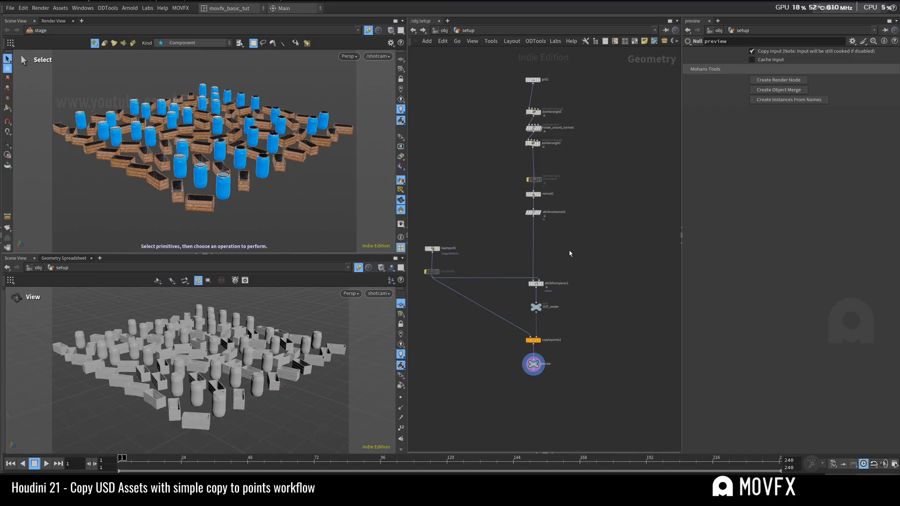
Step: Examine the Copy to Points node's settings and the layout of the node chains in the setup network
{"action": "middle_click_drag", "start_coordinate": [566, 263], "coordinate": [583, 280]}
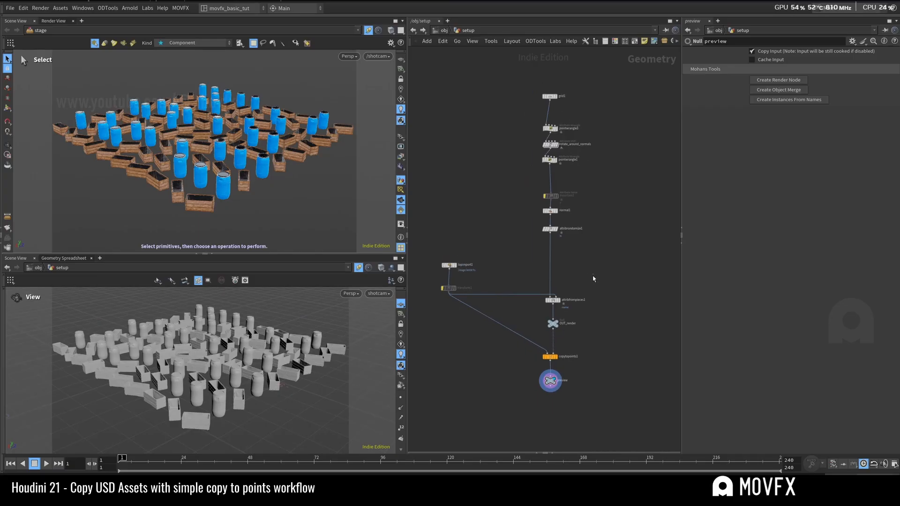
{"action": "left_click", "coordinate": [551, 357]}
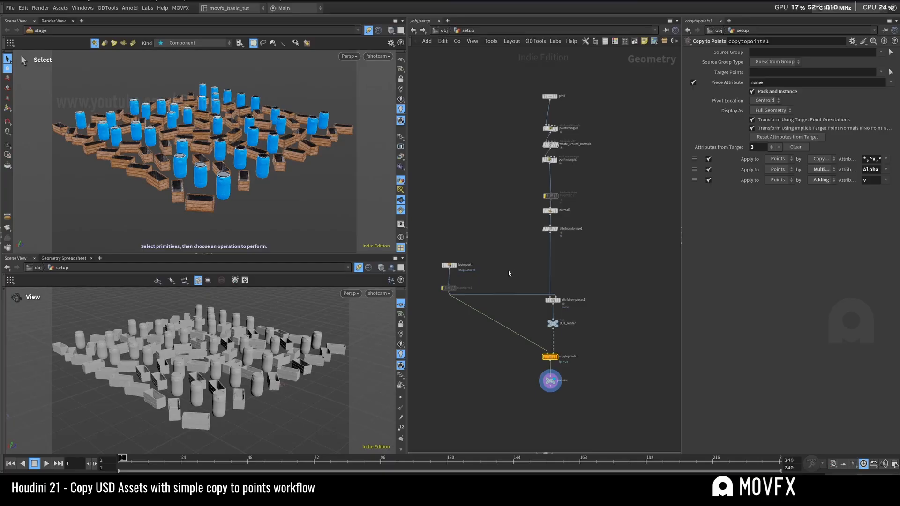
{"action": "key", "text": "h"}
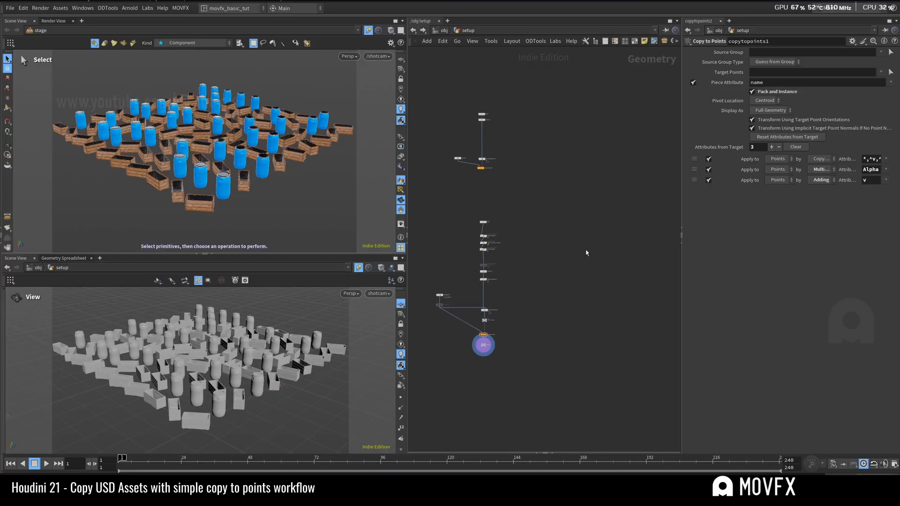
{"action": "scroll", "coordinate": [548, 267], "scroll_direction": "up", "scroll_amount": 5}
{"action": "scroll", "coordinate": [495, 298], "scroll_direction": "down", "scroll_amount": 5}
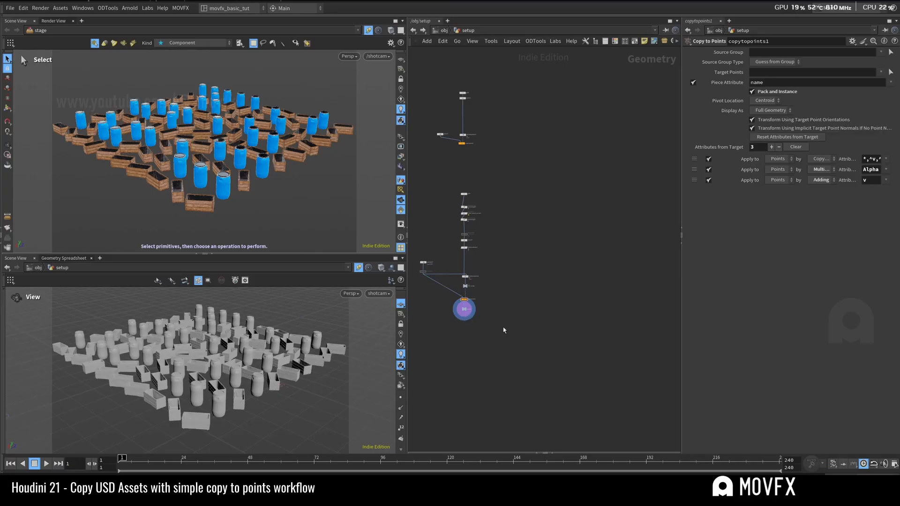
{"action": "middle_click_drag", "start_coordinate": [479, 339], "coordinate": [517, 344]}
{"action": "scroll", "coordinate": [523, 329], "scroll_direction": "up", "scroll_amount": 3}
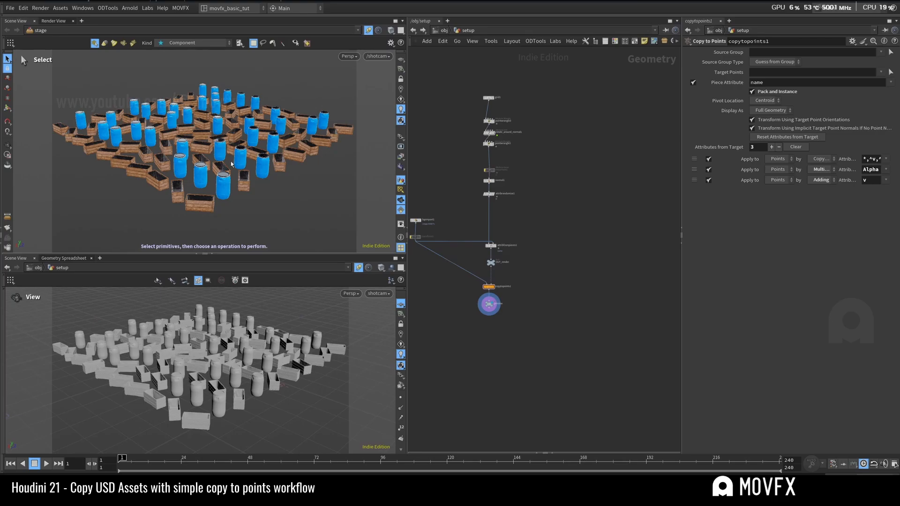
{"action": "middle_click_drag", "start_coordinate": [544, 238], "coordinate": [567, 256]}
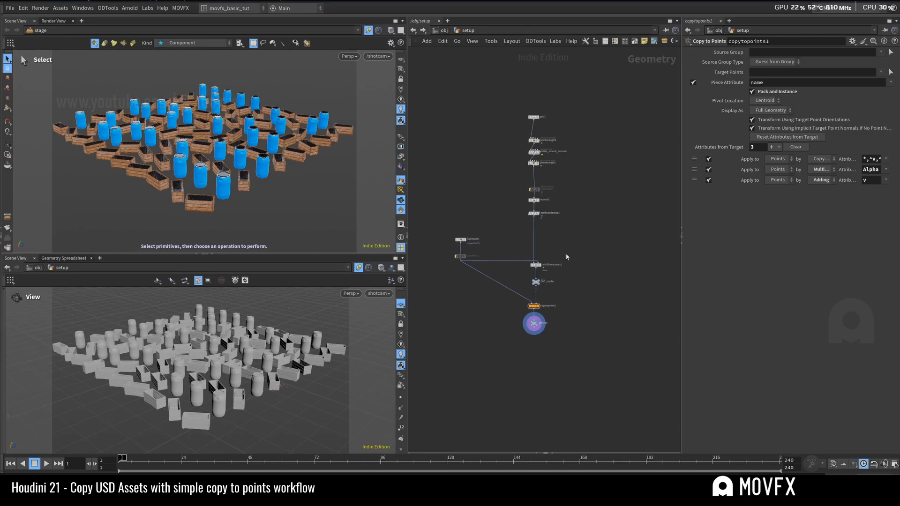
Step: Switch the network editor from the setup object to stage and locate the planter and barrel asset reference nodes
{"action": "left_click", "coordinate": [444, 31]}
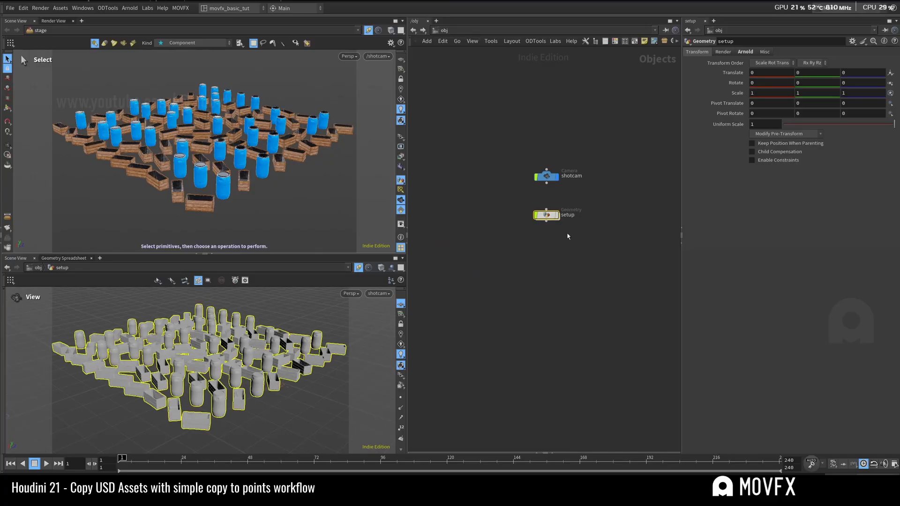
{"action": "double_click", "coordinate": [539, 215]}
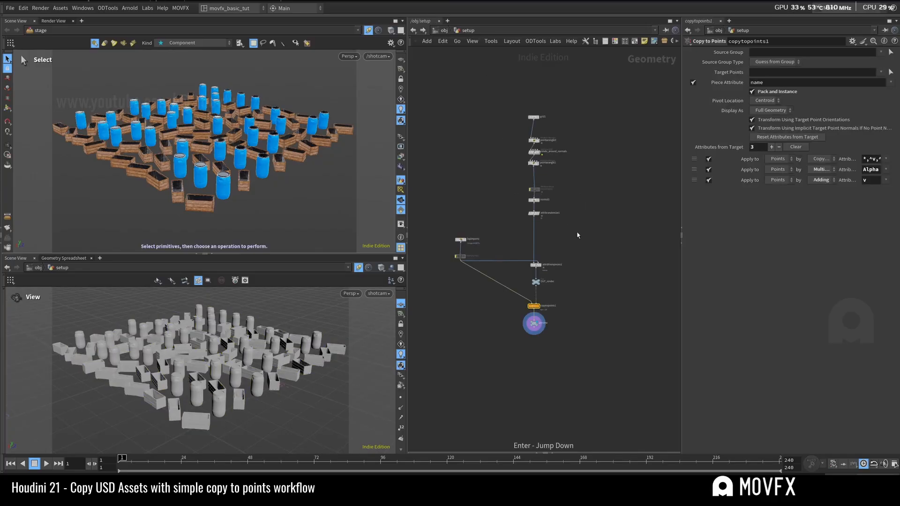
{"action": "left_click", "coordinate": [444, 31]}
{"action": "left_click", "coordinate": [456, 100]}
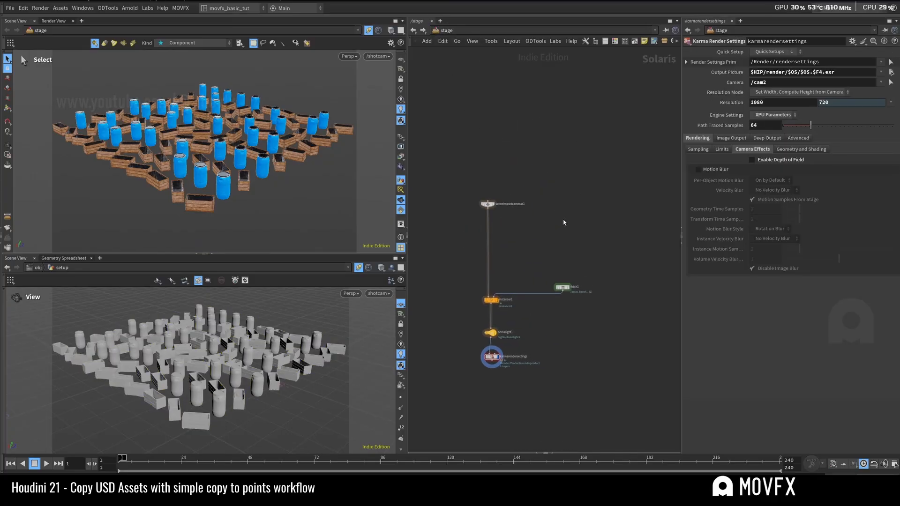
{"action": "right_click_drag", "start_coordinate": [568, 210], "coordinate": [569, 253]}
{"action": "middle_click_drag", "start_coordinate": [464, 108], "coordinate": [520, 192]}
{"action": "right_click_drag", "start_coordinate": [520, 192], "coordinate": [518, 223]}
{"action": "left_click_drag", "start_coordinate": [512, 223], "coordinate": [488, 180]}
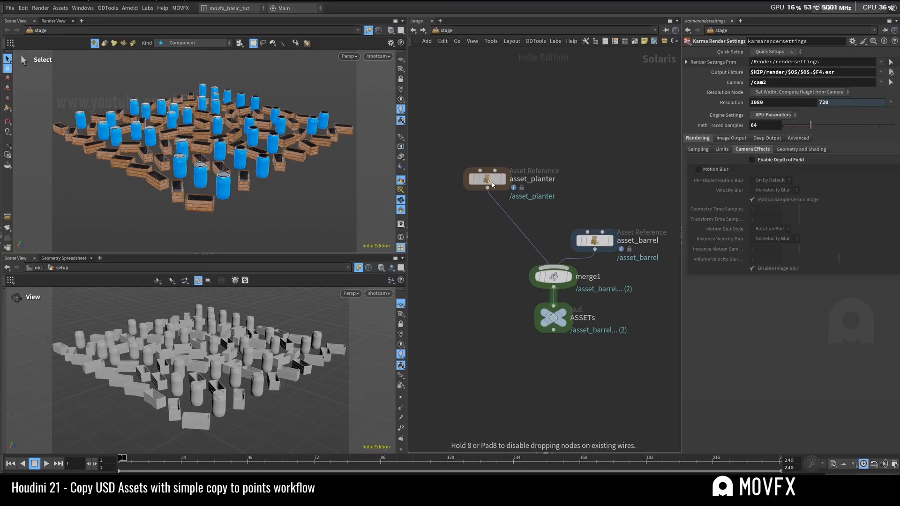
Step: Display the asset_barrel reference framed in the viewport, and move its node a little higher above merge1
{"action": "left_click", "coordinate": [509, 162]}
{"action": "left_click", "coordinate": [496, 178]}
{"action": "left_click", "coordinate": [612, 240]}
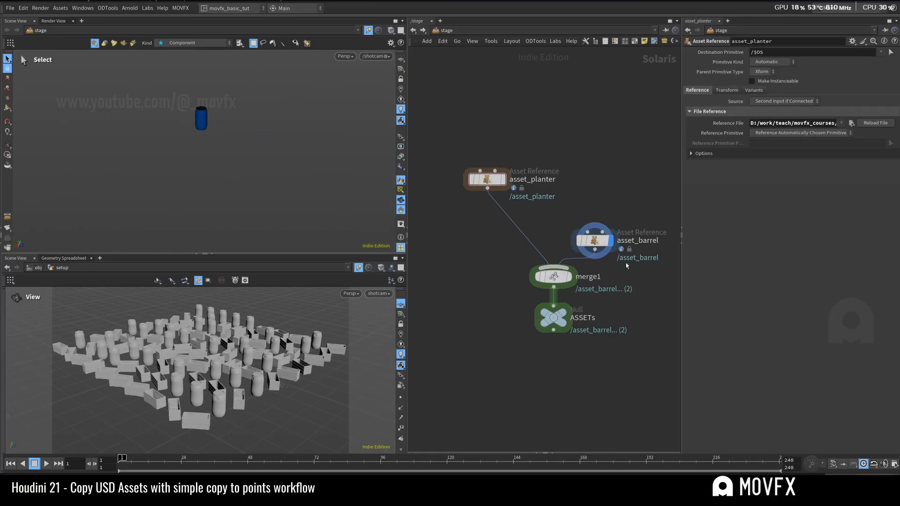
{"action": "left_click_drag", "start_coordinate": [595, 241], "coordinate": [604, 210]}
{"action": "left_click", "coordinate": [603, 211]}
{"action": "key", "text": "space+f"}
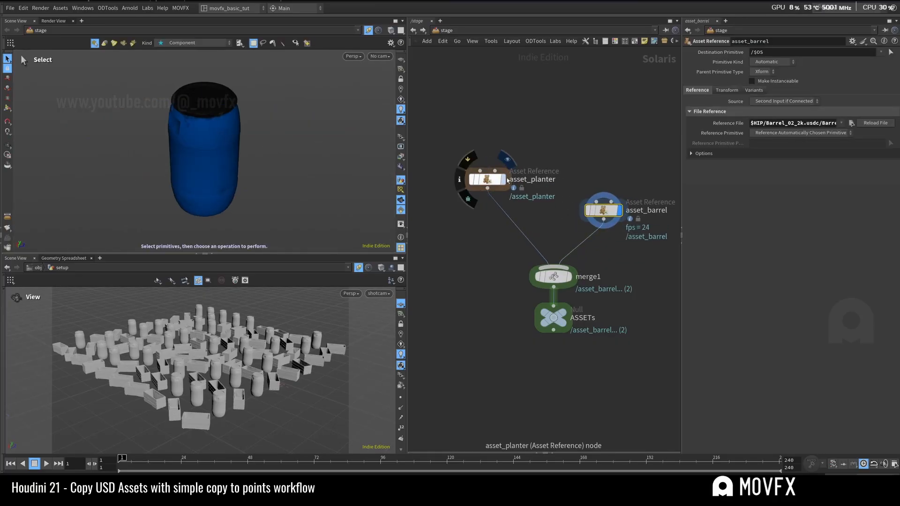
Step: Preview the planter reference and display the merged ASSETs null, moving that null slightly farther below merge1
{"action": "left_click", "coordinate": [503, 179]}
{"action": "left_click_drag", "start_coordinate": [511, 123], "coordinate": [473, 216]}
{"action": "left_click", "coordinate": [563, 312]}
{"action": "left_click", "coordinate": [554, 319]}
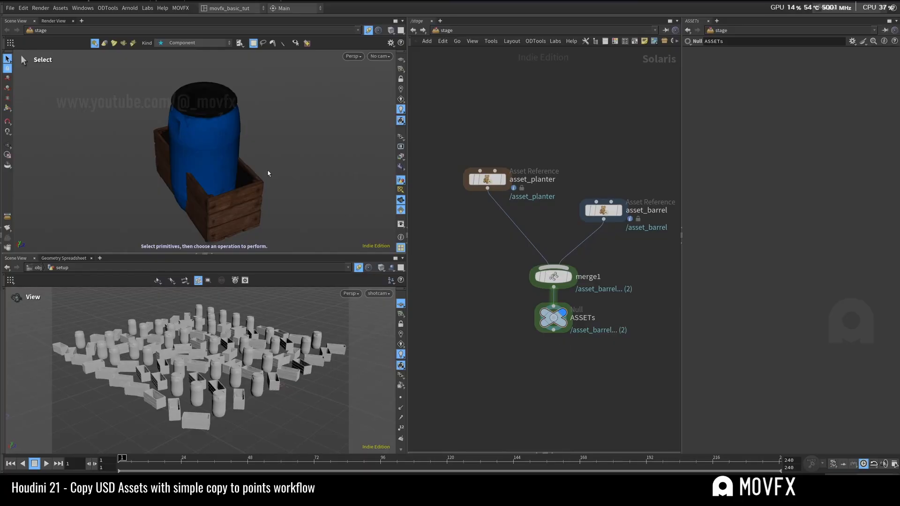
{"action": "left_click_drag", "start_coordinate": [267, 171], "coordinate": [286, 150], "text": "alt"}
{"action": "left_click", "coordinate": [553, 278]}
{"action": "left_click_drag", "start_coordinate": [553, 318], "coordinate": [554, 343]}
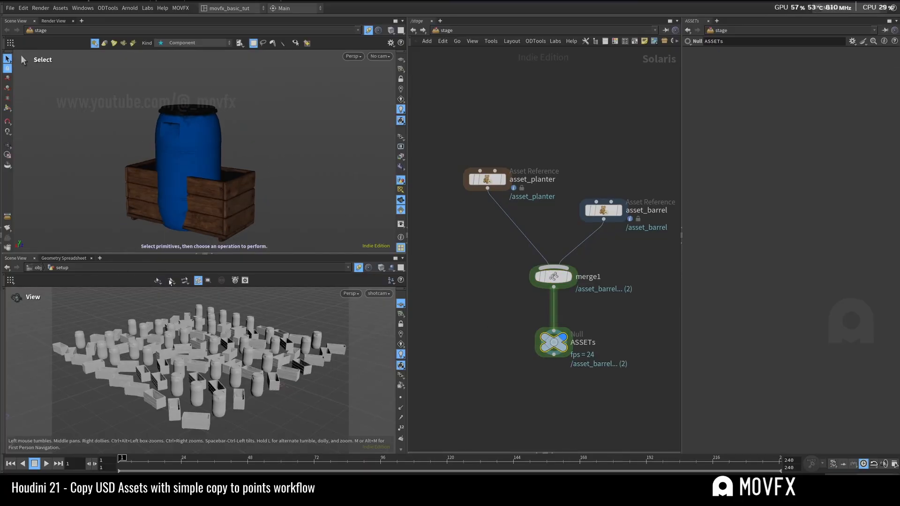
Step: Open the stage's scene graph in the geometry spreadsheet, collapse both asset branches, and inspect the asset_barrel and asset_planter primitives
{"action": "left_click", "coordinate": [62, 259]}
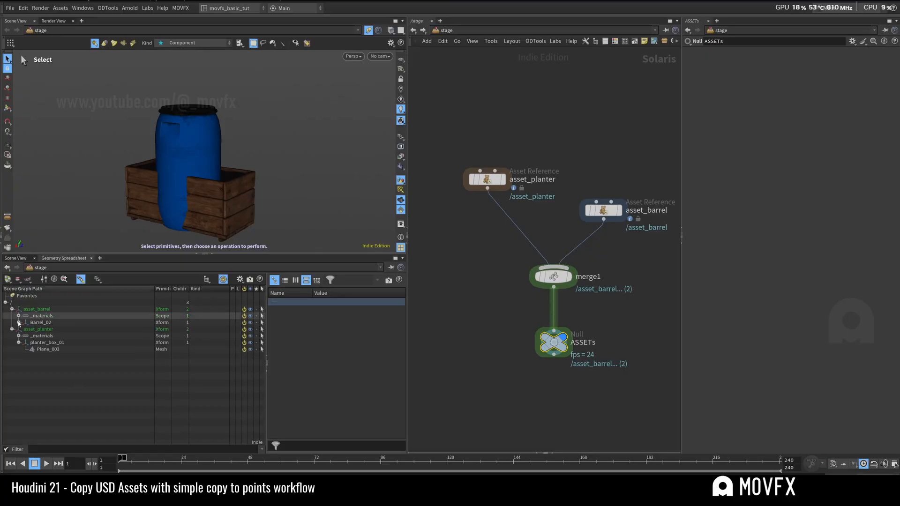
{"action": "left_click", "coordinate": [11, 309]}
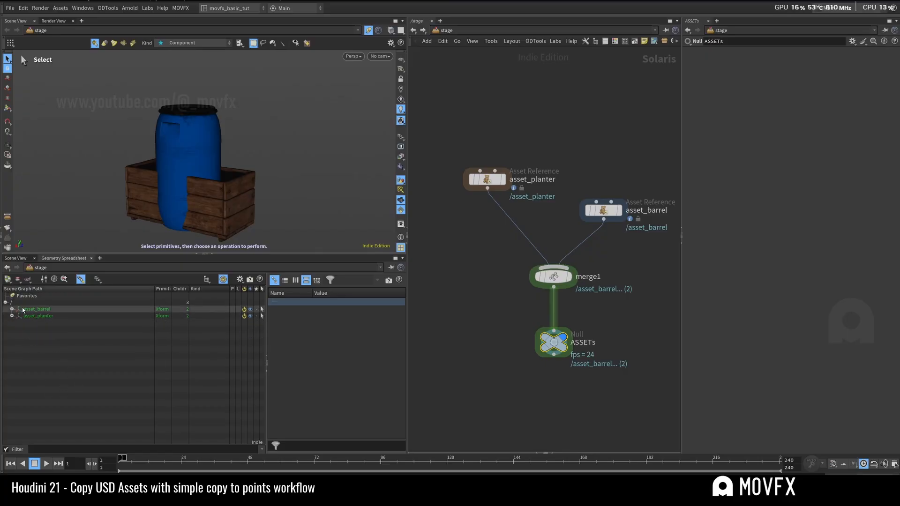
{"action": "left_click", "coordinate": [12, 316]}
{"action": "left_click", "coordinate": [38, 308]}
{"action": "left_click", "coordinate": [44, 314]}
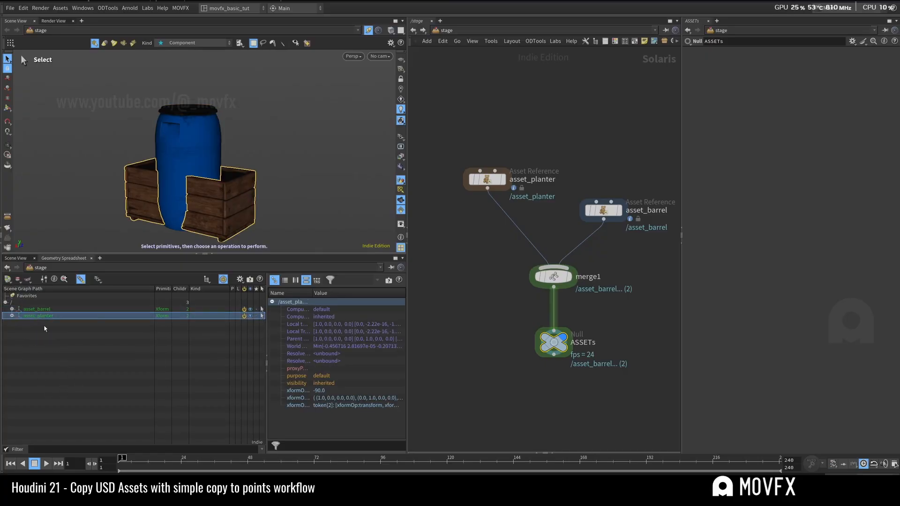
{"action": "left_click", "coordinate": [45, 311]}
{"action": "left_click", "coordinate": [46, 316]}
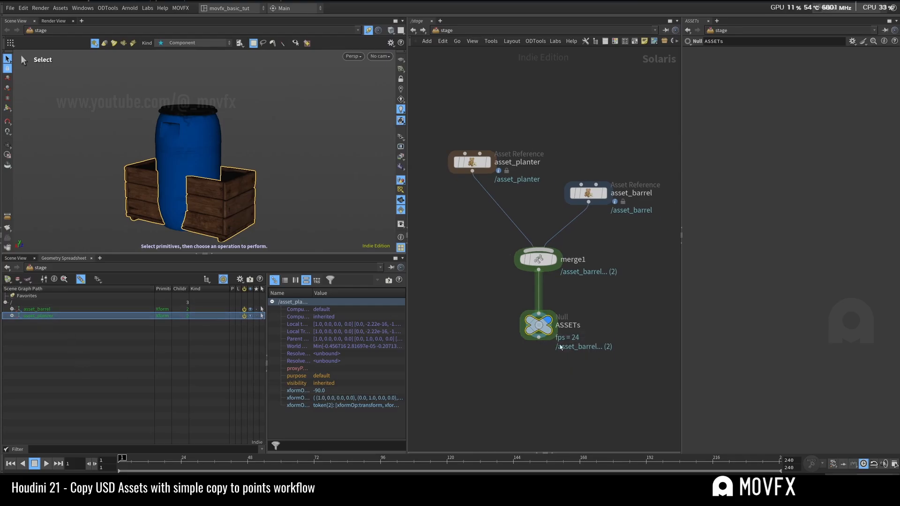
Step: Switch the network editor to obj, enter the setup object, and bring up the lopimport1 node
{"action": "left_click", "coordinate": [488, 31]}
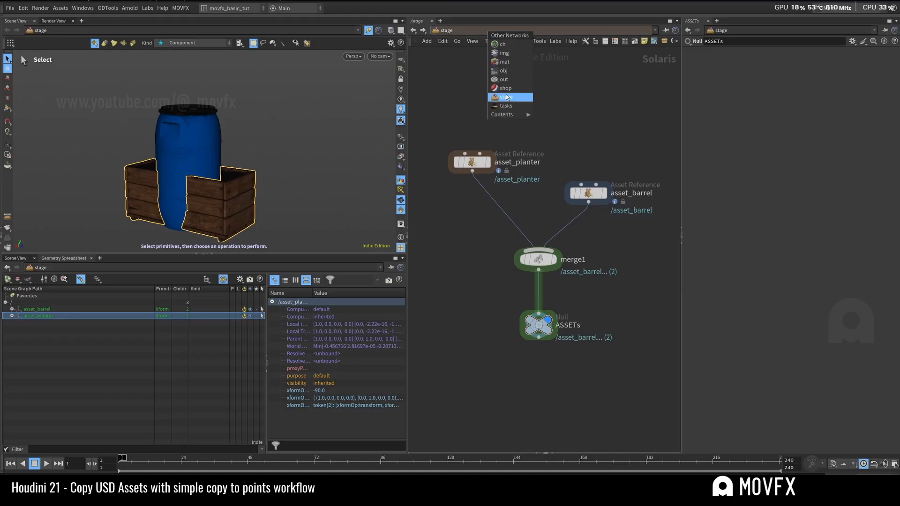
{"action": "left_click", "coordinate": [501, 71]}
{"action": "key", "text": "i"}
{"action": "scroll", "coordinate": [484, 244], "scroll_direction": "up", "scroll_amount": 5}
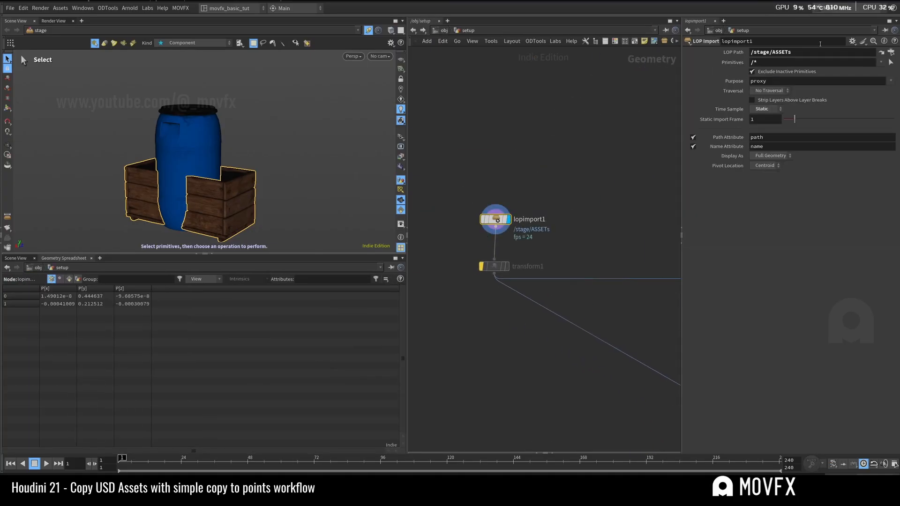
Step: Check lopimport1's LOP path and primitive pattern, and view the matching primitives in the selection dialog without changing them
{"action": "double_click", "coordinate": [770, 52]}
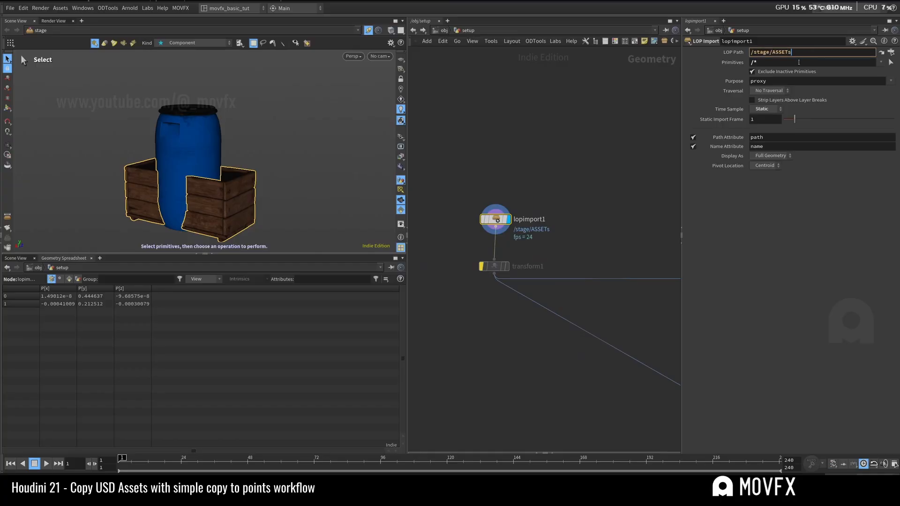
{"action": "left_click", "coordinate": [799, 62]}
{"action": "double_click", "coordinate": [779, 62]}
{"action": "key", "text": "Return"}
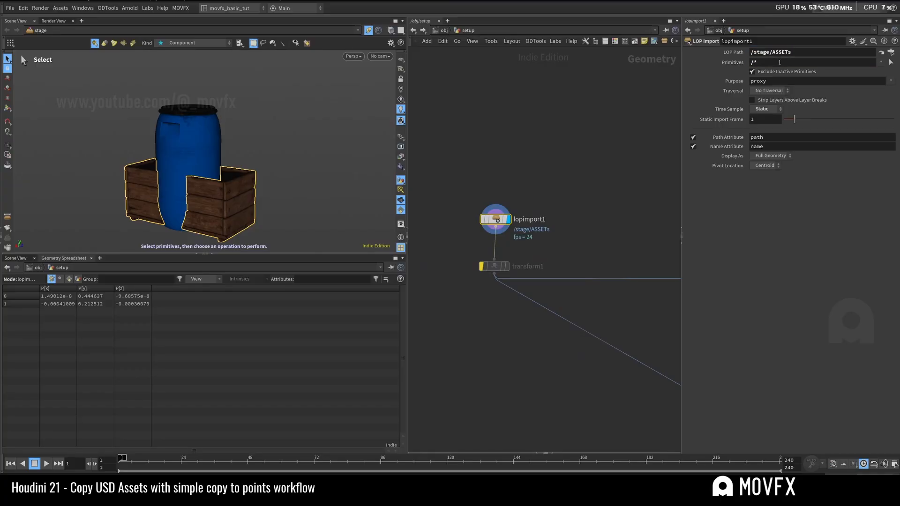
{"action": "left_click", "coordinate": [891, 62]}
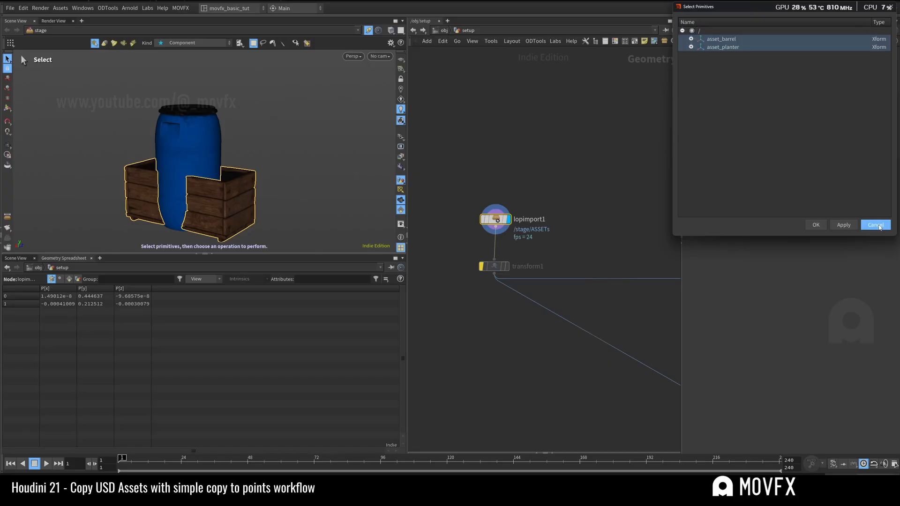
{"action": "left_click", "coordinate": [875, 225]}
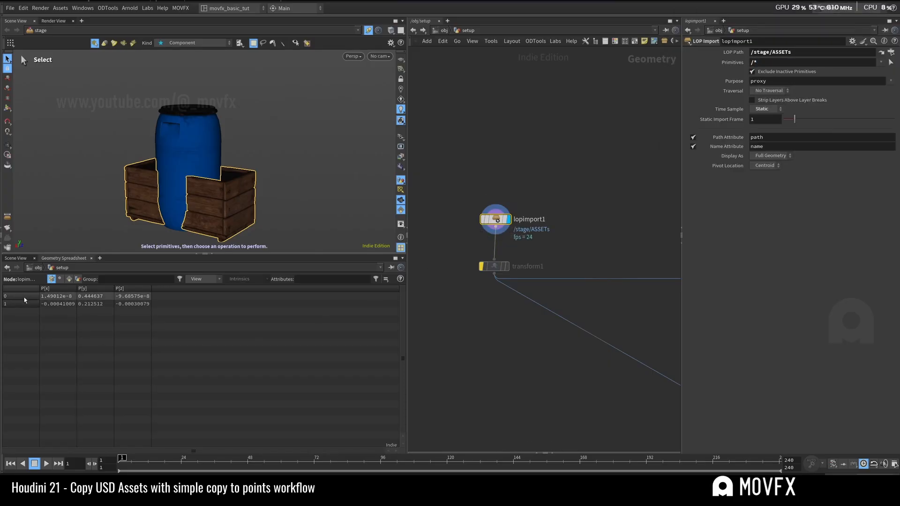
Step: Show primitive attributes in the geometry spreadsheet and unpin the upper scene view from stage to frame the imported barrel and planter
{"action": "left_click", "coordinate": [69, 279]}
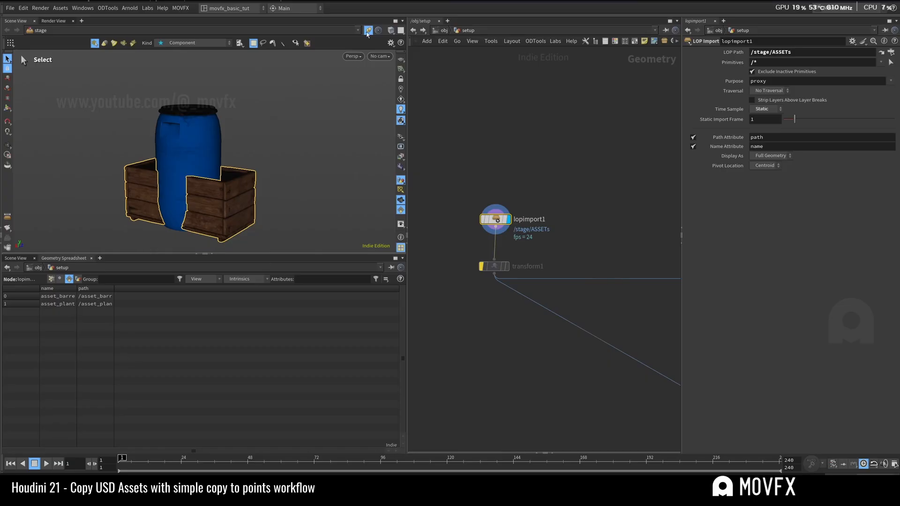
{"action": "left_click", "coordinate": [370, 30]}
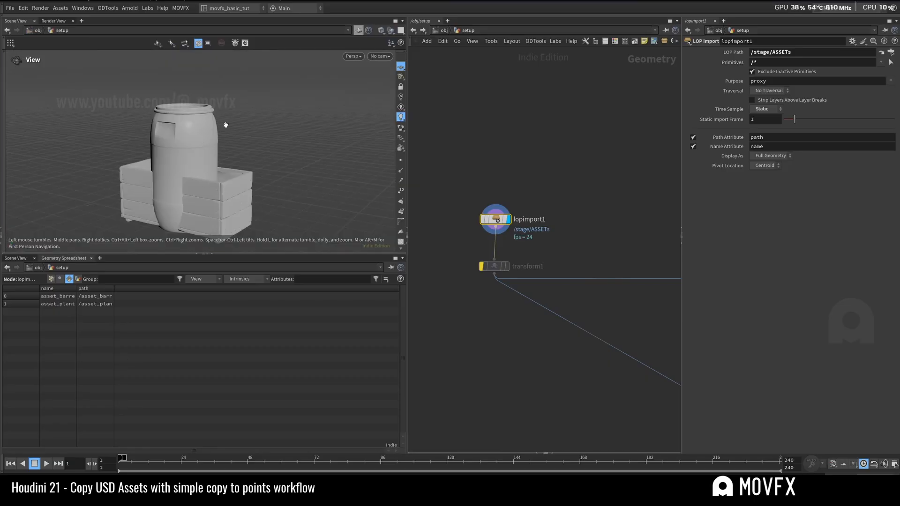
{"action": "key", "text": "space+g"}
{"action": "left_click_drag", "start_coordinate": [288, 145], "coordinate": [319, 139]}
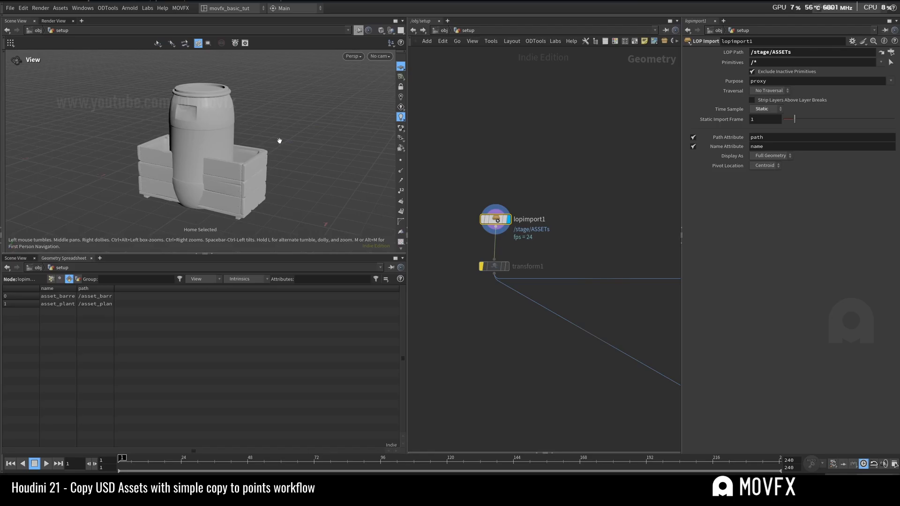
Step: Widen the name and path columns in the geometry spreadsheet so both assets' full values can be read
{"action": "left_click", "coordinate": [62, 296]}
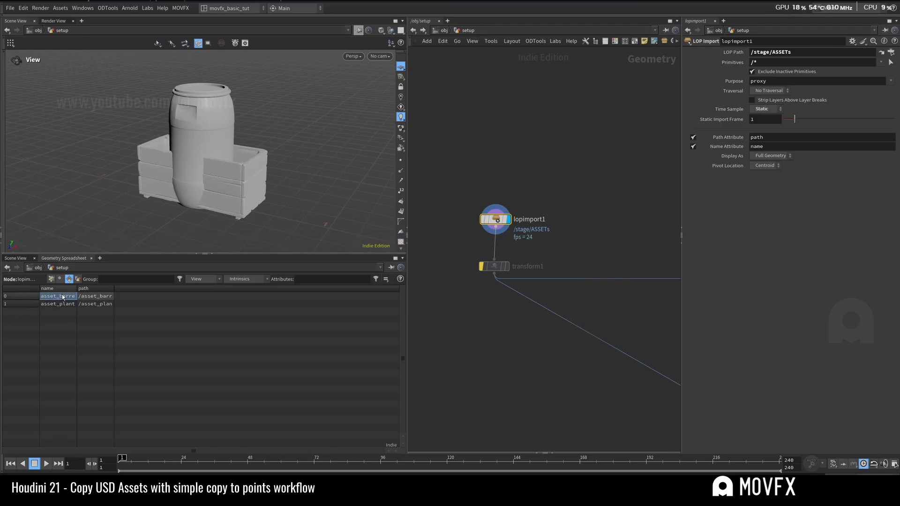
{"action": "double_click", "coordinate": [63, 296]}
{"action": "left_click_drag", "start_coordinate": [78, 290], "coordinate": [113, 289]}
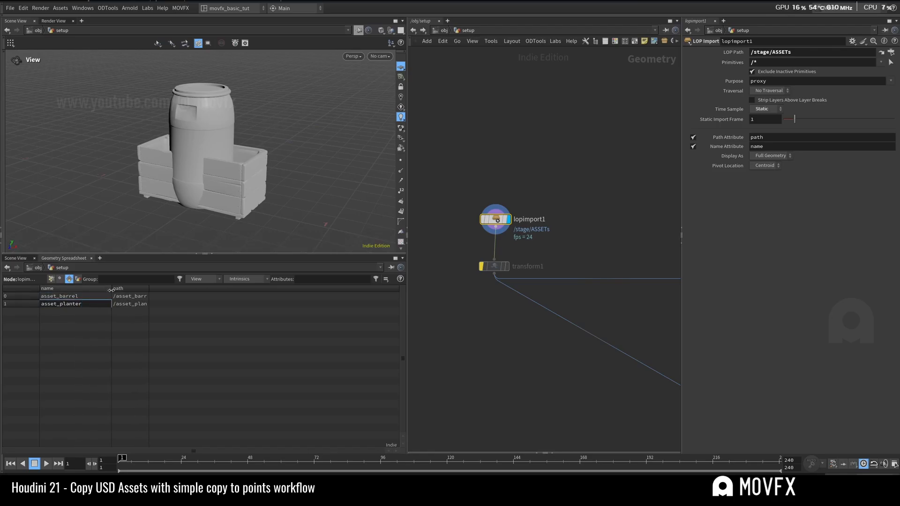
{"action": "left_click", "coordinate": [91, 304]}
{"action": "double_click", "coordinate": [91, 304]}
{"action": "mouse_move", "coordinate": [527, 232]}
{"action": "middle_mouse_down"}
{"action": "mouse_move", "coordinate": [485, 201]}
{"action": "mouse_move", "coordinate": [508, 215]}
{"action": "middle_mouse_up"}
{"action": "scroll", "coordinate": [518, 217], "scroll_direction": "down", "scroll_amount": 2}
{"action": "left_click_drag", "start_coordinate": [505, 206], "coordinate": [432, 176]}
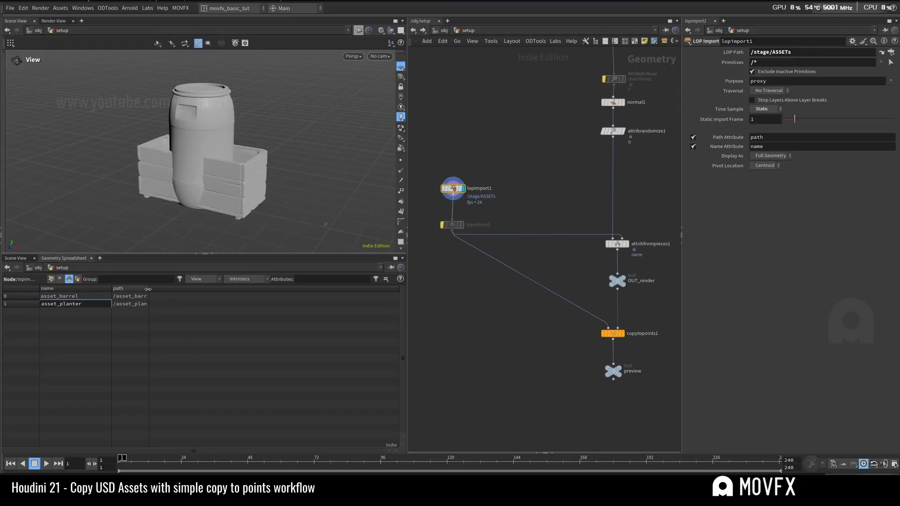
{"action": "left_click_drag", "start_coordinate": [149, 292], "coordinate": [168, 295]}
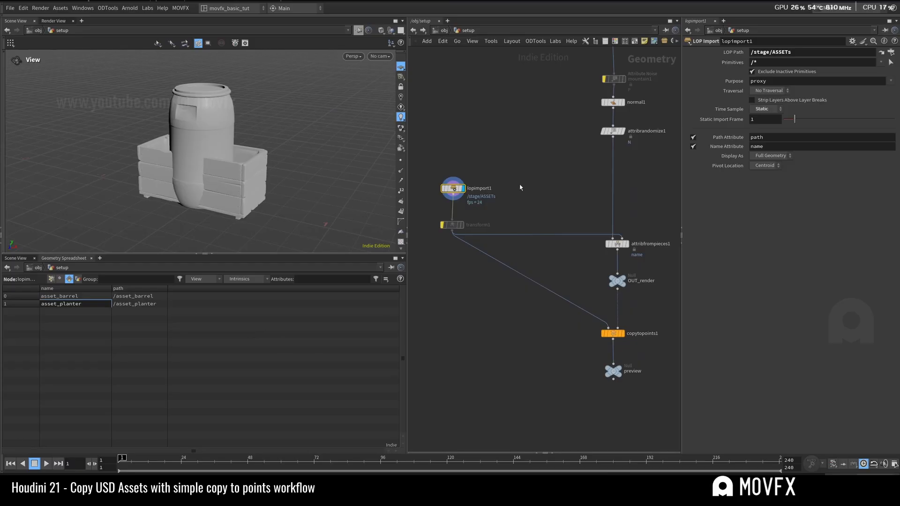
Step: Inspect the bypassed transform1 node's settings and its connections to the attribfrompieces and copytopoints nodes
{"action": "scroll", "coordinate": [526, 189], "scroll_direction": "down", "scroll_amount": 2}
{"action": "middle_click_drag", "start_coordinate": [545, 184], "coordinate": [496, 206]}
{"action": "scroll", "coordinate": [511, 194], "scroll_direction": "up", "scroll_amount": 2}
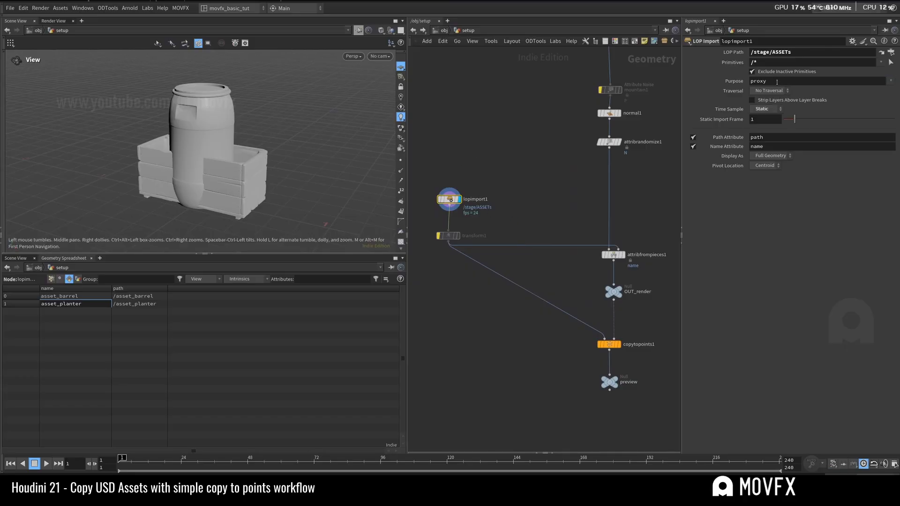
{"action": "left_click", "coordinate": [448, 235]}
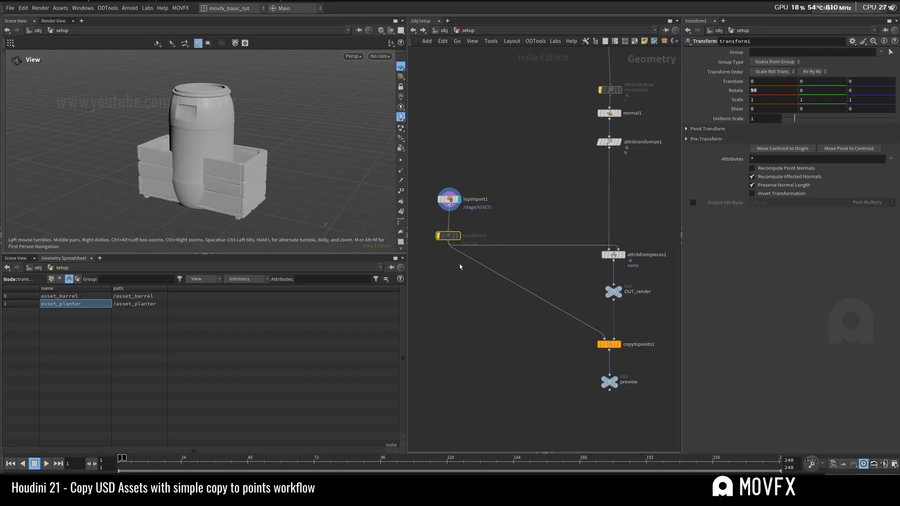
{"action": "scroll", "coordinate": [525, 287], "scroll_direction": "down", "scroll_amount": 3}
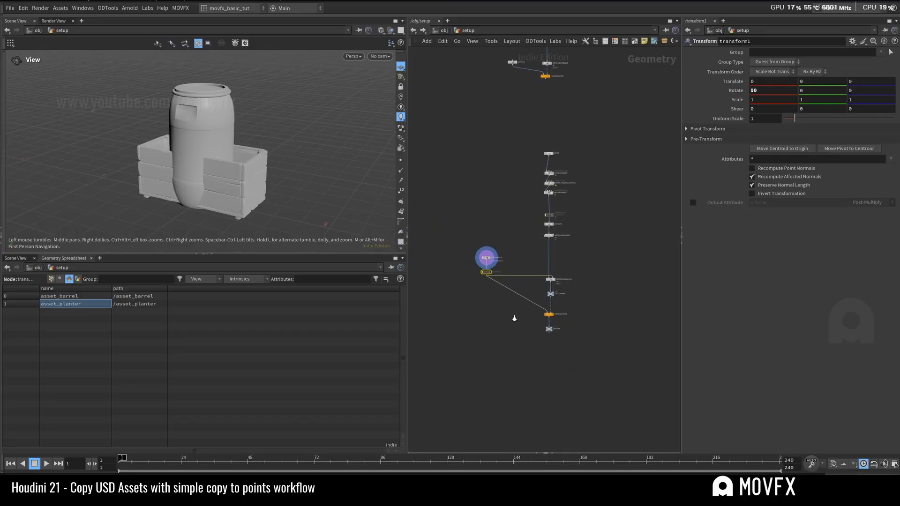
{"action": "scroll", "coordinate": [511, 248], "scroll_direction": "up", "scroll_amount": 1}
{"action": "scroll", "coordinate": [605, 199], "scroll_direction": "up", "scroll_amount": 2}
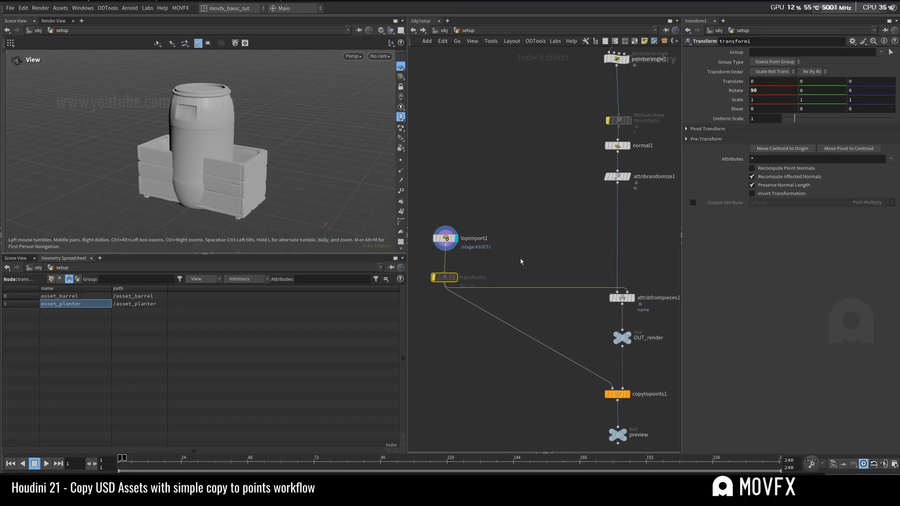
Step: Display the attribrandomize1 output, frame the grid in the scene view and turn on its point markers
{"action": "left_click", "coordinate": [605, 189]}
{"action": "key", "text": "g"}
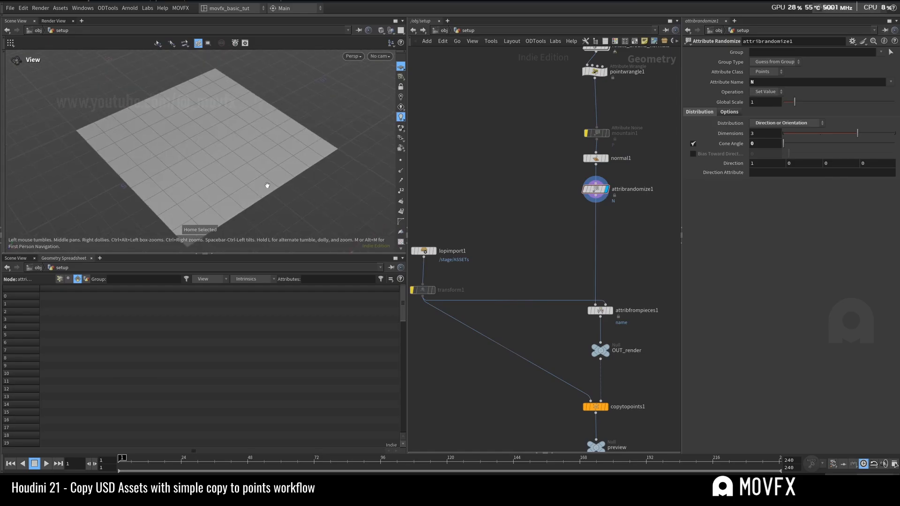
{"action": "left_click", "coordinate": [401, 161]}
{"action": "left_click_drag", "start_coordinate": [286, 182], "coordinate": [298, 147]}
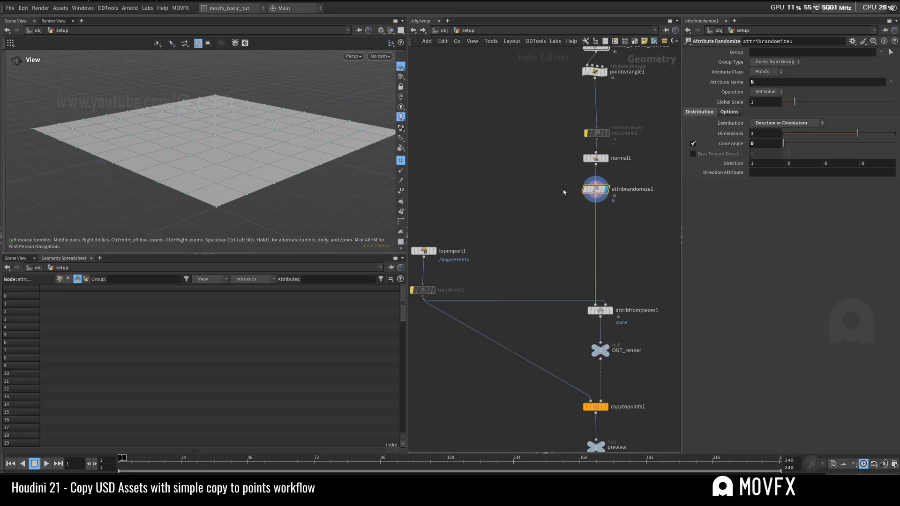
Step: Show attribrandomize1's point attributes in the geometry spreadsheet and examine the N and rot columns
{"action": "left_click", "coordinate": [596, 200]}
{"action": "left_click_drag", "start_coordinate": [625, 211], "coordinate": [633, 215]}
{"action": "left_click", "coordinate": [60, 279]}
{"action": "left_click_drag", "start_coordinate": [159, 451], "coordinate": [178, 452]}
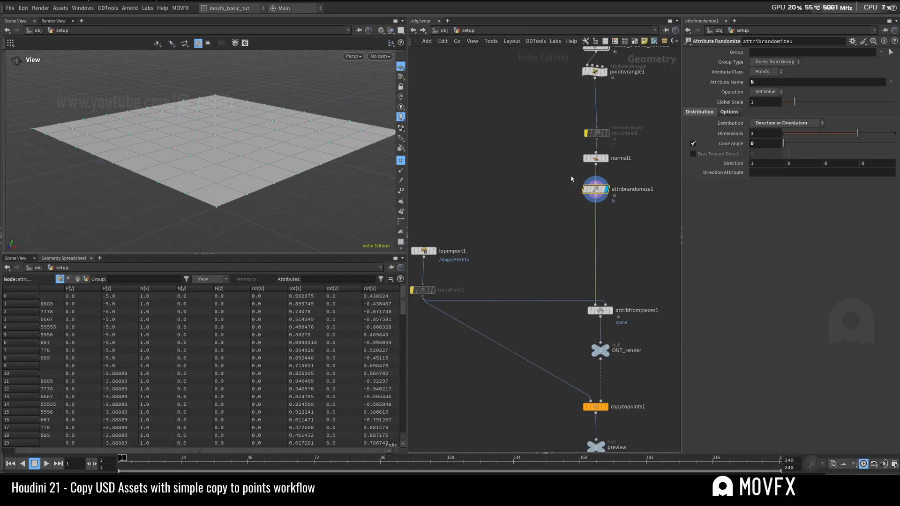
{"action": "middle_click_drag", "start_coordinate": [571, 177], "coordinate": [561, 146]}
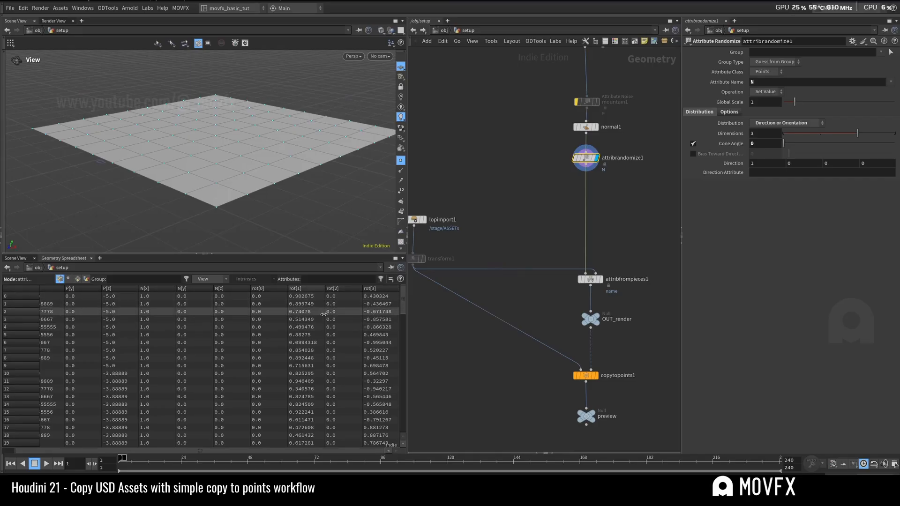
{"action": "middle_click_drag", "start_coordinate": [619, 227], "coordinate": [600, 183]}
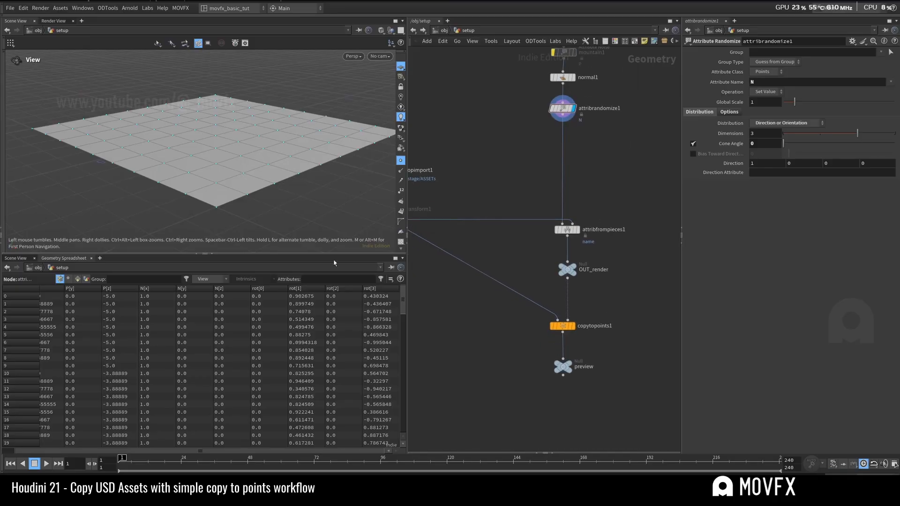
Step: Inspect attribfrompieces1's settings and trace its second input back to transform1, displaying the imported assets there
{"action": "left_click", "coordinate": [567, 229]}
{"action": "middle_click_drag", "start_coordinate": [508, 184], "coordinate": [520, 228]}
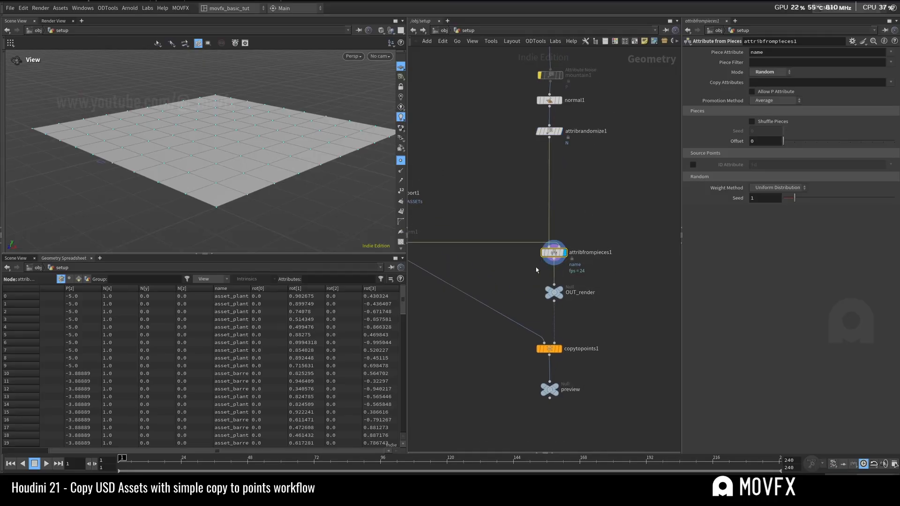
{"action": "mouse_move", "coordinate": [506, 267]}
{"action": "middle_mouse_down"}
{"action": "mouse_move", "coordinate": [570, 278]}
{"action": "mouse_move", "coordinate": [500, 269]}
{"action": "middle_mouse_up"}
{"action": "middle_click_drag", "start_coordinate": [418, 244], "coordinate": [505, 250]}
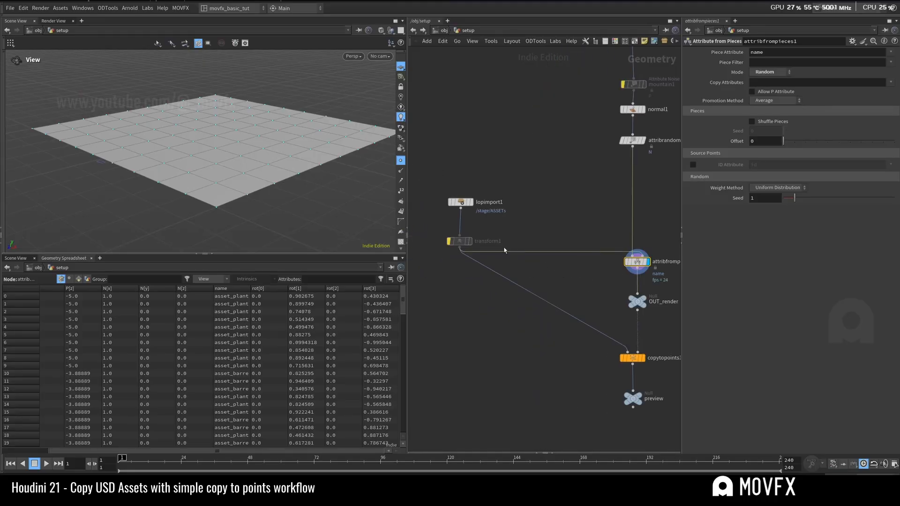
{"action": "left_click", "coordinate": [459, 241]}
{"action": "left_click", "coordinate": [469, 241]}
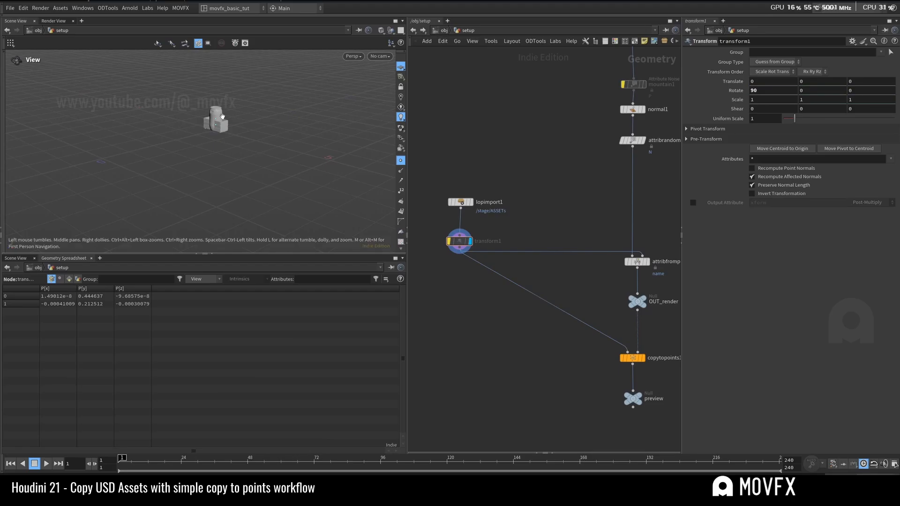
{"action": "middle_click_drag", "start_coordinate": [621, 258], "coordinate": [507, 236]}
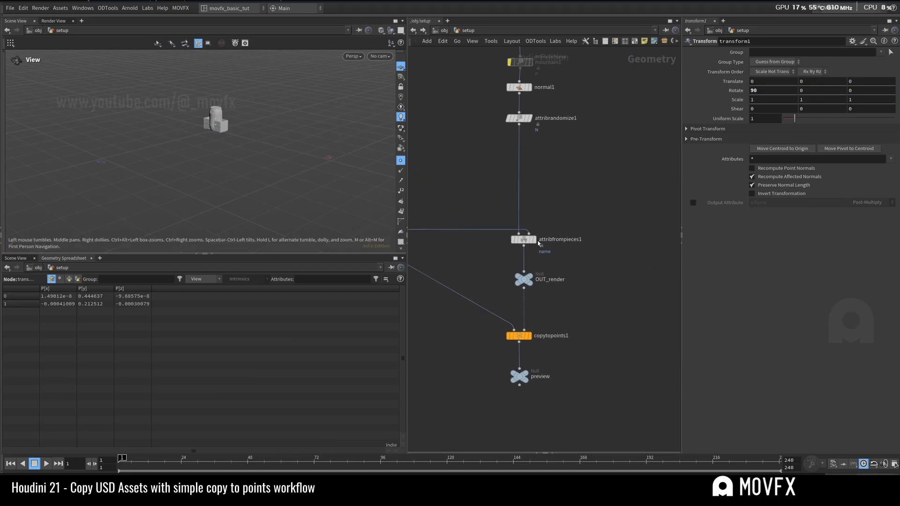
Step: Compare the point attributes of attribrandomize1 and attribfrompieces1, and check the latter's Mode setting
{"action": "left_click", "coordinate": [525, 240]}
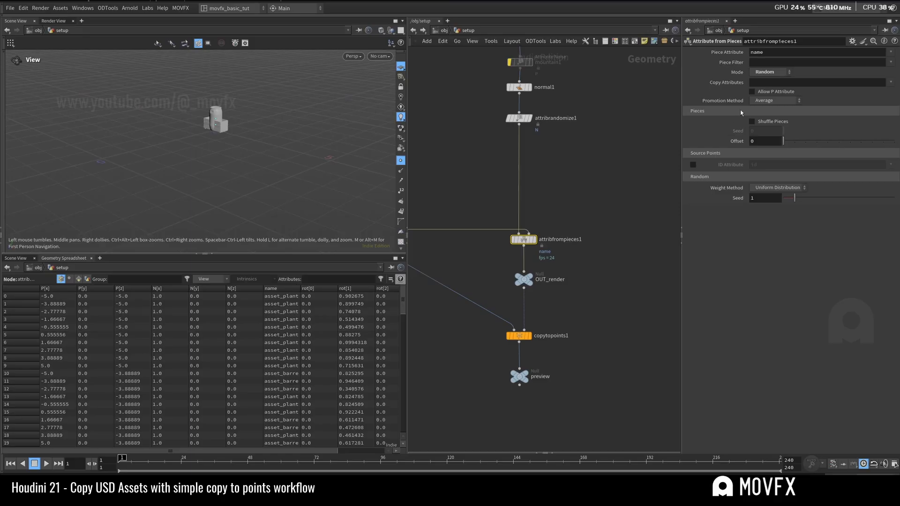
{"action": "left_click", "coordinate": [521, 119]}
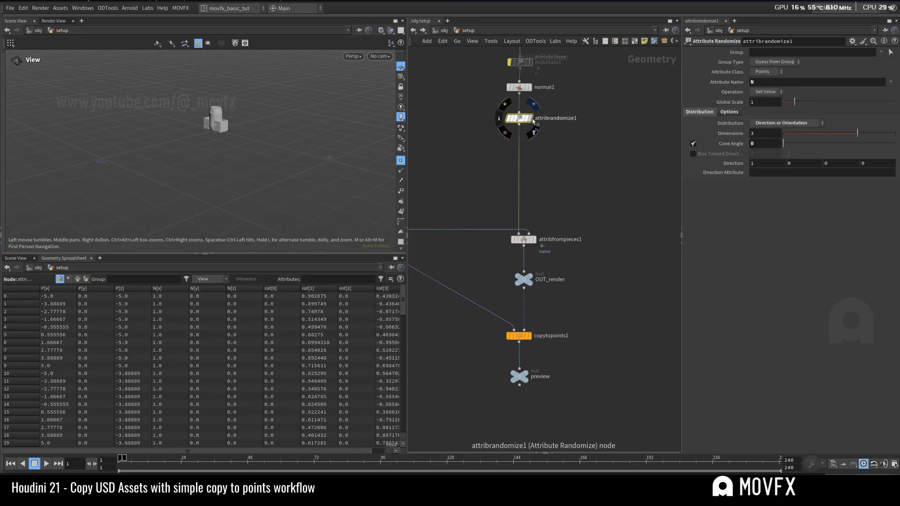
{"action": "left_click", "coordinate": [531, 118]}
{"action": "left_click", "coordinate": [523, 239]}
{"action": "left_click", "coordinate": [533, 239]}
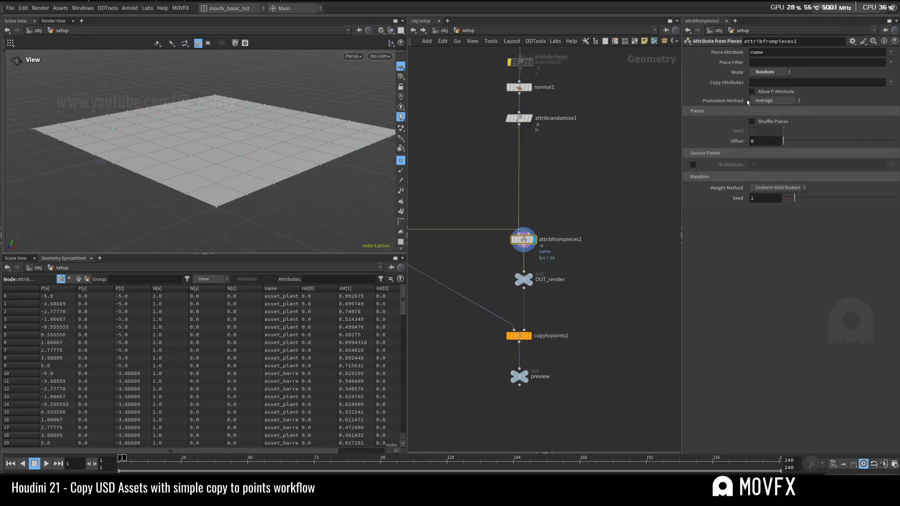
{"action": "left_click", "coordinate": [752, 73]}
{"action": "left_click", "coordinate": [764, 72]}
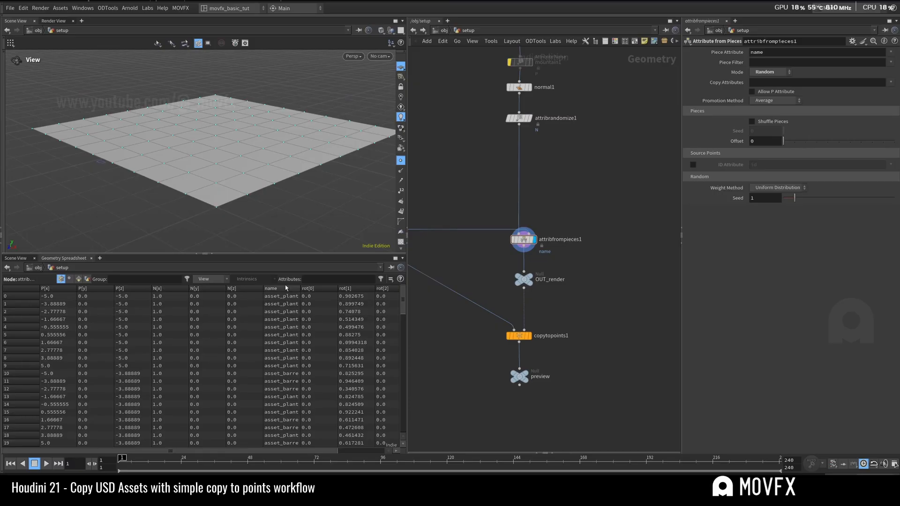
Step: Widen the name column in the geometry spreadsheet and read the asset names assigned to the points
{"action": "left_click_drag", "start_coordinate": [299, 289], "coordinate": [332, 288]}
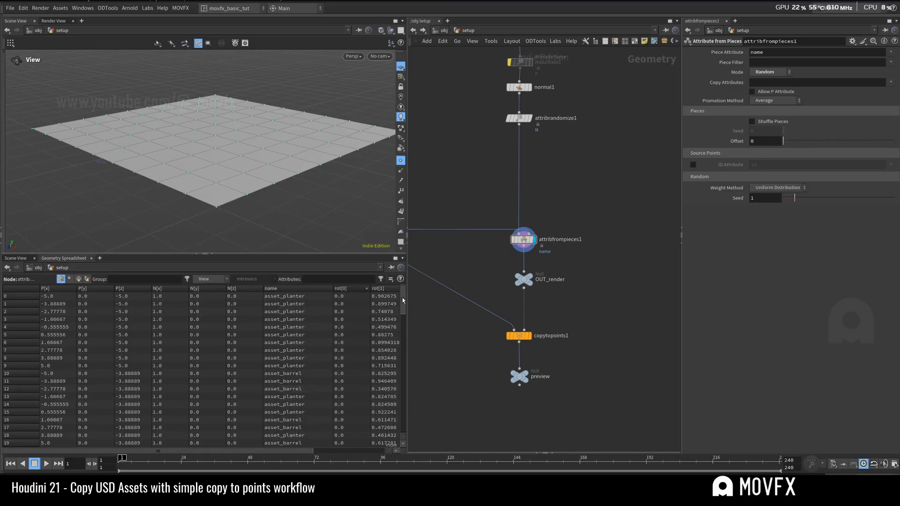
{"action": "left_click_drag", "start_coordinate": [402, 301], "coordinate": [404, 434]}
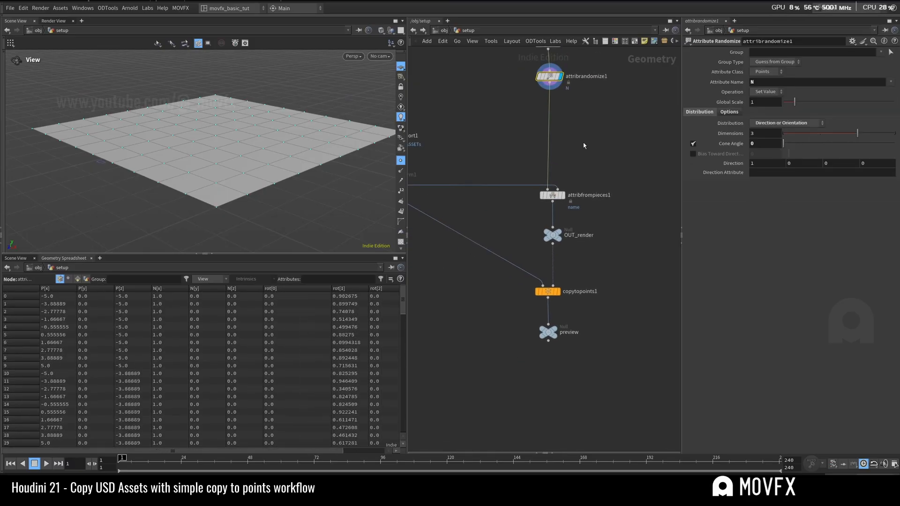
{"action": "left_click", "coordinate": [563, 195]}
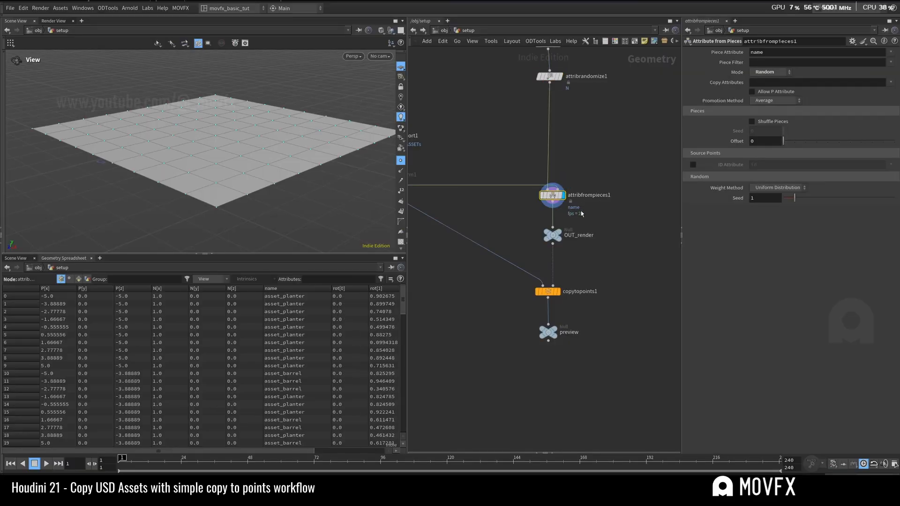
Step: Display the copytopoints1 result and frame the copied barrels and planters in the scene view
{"action": "left_click", "coordinate": [553, 234]}
{"action": "middle_click_drag", "start_coordinate": [563, 296], "coordinate": [574, 235]}
{"action": "left_click", "coordinate": [572, 233]}
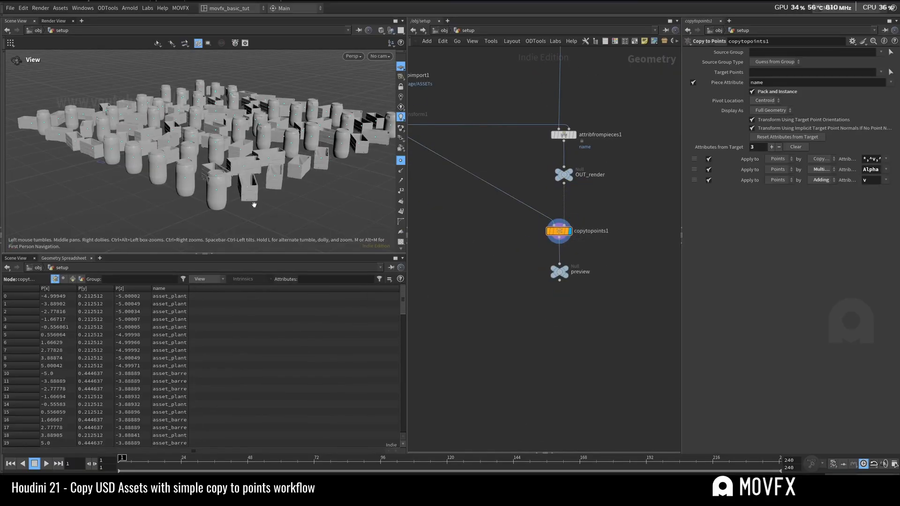
{"action": "key", "text": "f"}
{"action": "scroll", "coordinate": [287, 133], "scroll_direction": "up", "scroll_amount": 5}
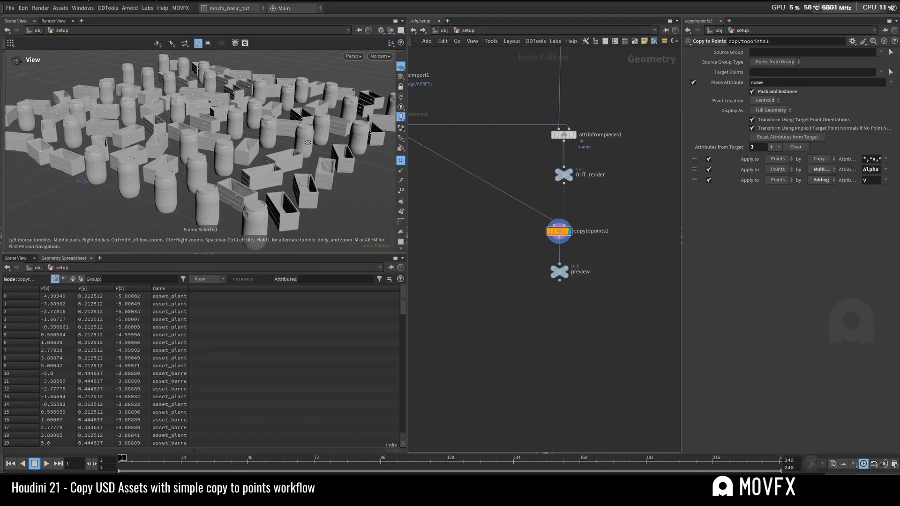
{"action": "key", "text": "f"}
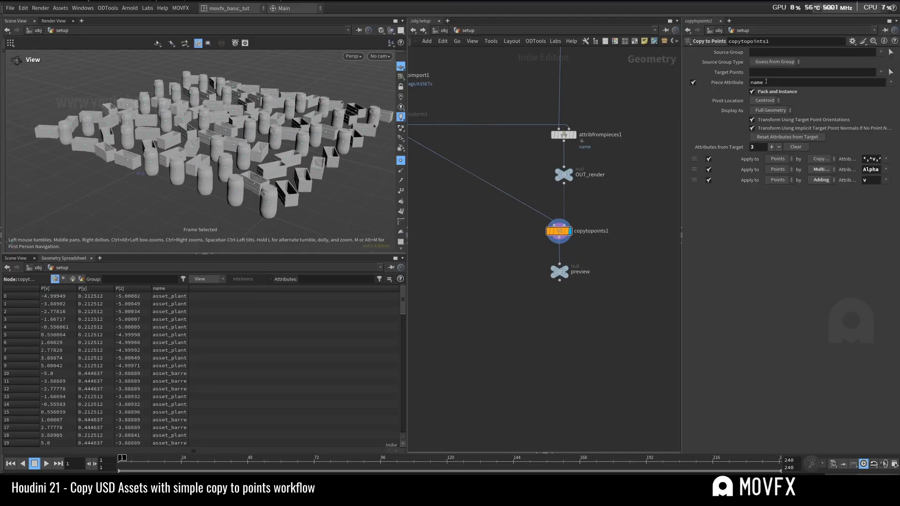
Step: Compare the Piece Attribute values of copytopoints1 and attribfrompieces1
{"action": "double_click", "coordinate": [792, 82]}
{"action": "left_click", "coordinate": [564, 135]}
{"action": "double_click", "coordinate": [772, 52]}
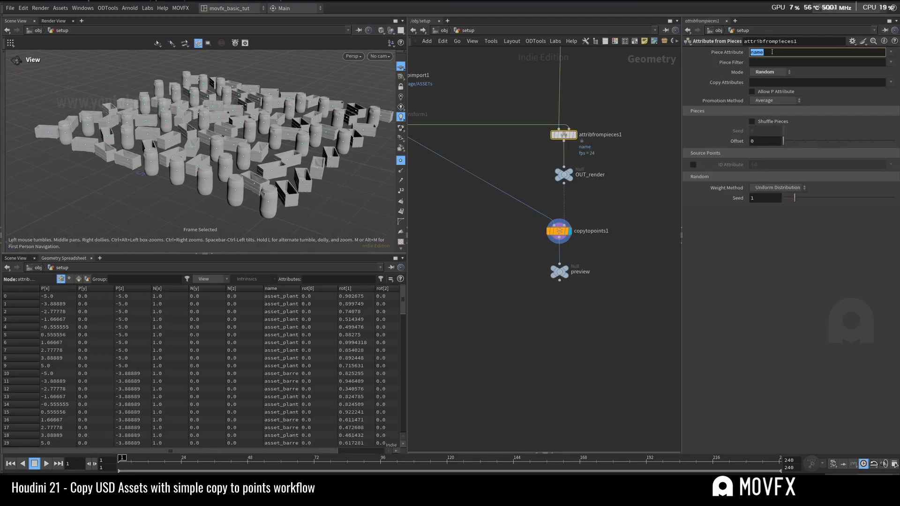
{"action": "left_click", "coordinate": [562, 228]}
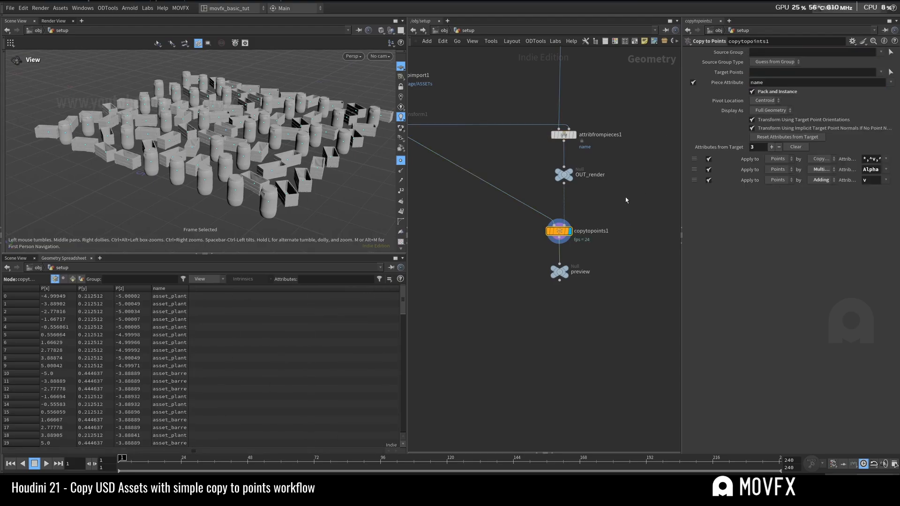
{"action": "double_click", "coordinate": [762, 83]}
{"action": "left_click", "coordinate": [603, 216]}
Step: Review the chain from transform1 and lopimport1 through attribfrompieces1 to copytopoints1, displaying the outputs along the way
{"action": "middle_click_drag", "start_coordinate": [599, 246], "coordinate": [669, 274]}
{"action": "mouse_move", "coordinate": [524, 175]}
{"action": "middle_mouse_down"}
{"action": "mouse_move", "coordinate": [512, 182]}
{"action": "mouse_move", "coordinate": [529, 186]}
{"action": "middle_mouse_up"}
{"action": "left_click", "coordinate": [463, 155]}
{"action": "left_click", "coordinate": [471, 155]}
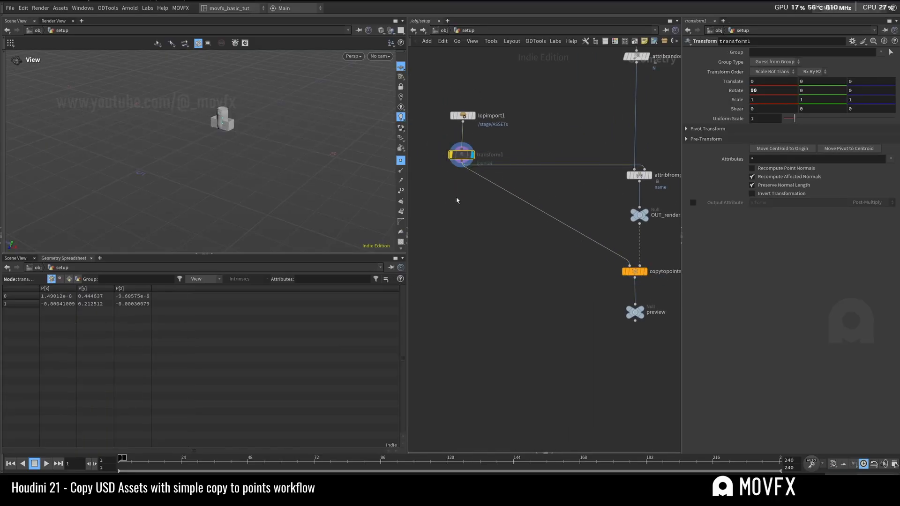
{"action": "left_click", "coordinate": [464, 116]}
{"action": "middle_click_drag", "start_coordinate": [525, 150], "coordinate": [495, 137]}
{"action": "left_click", "coordinate": [618, 162]}
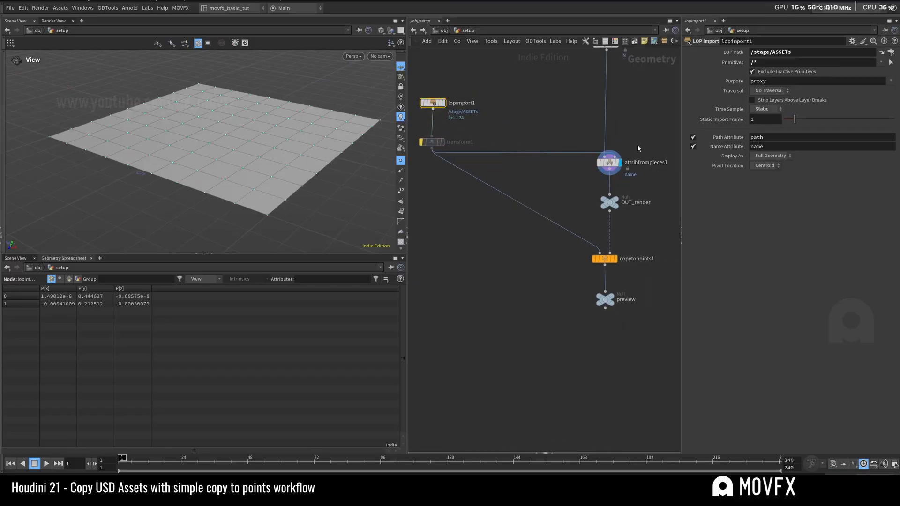
{"action": "left_click", "coordinate": [605, 257]}
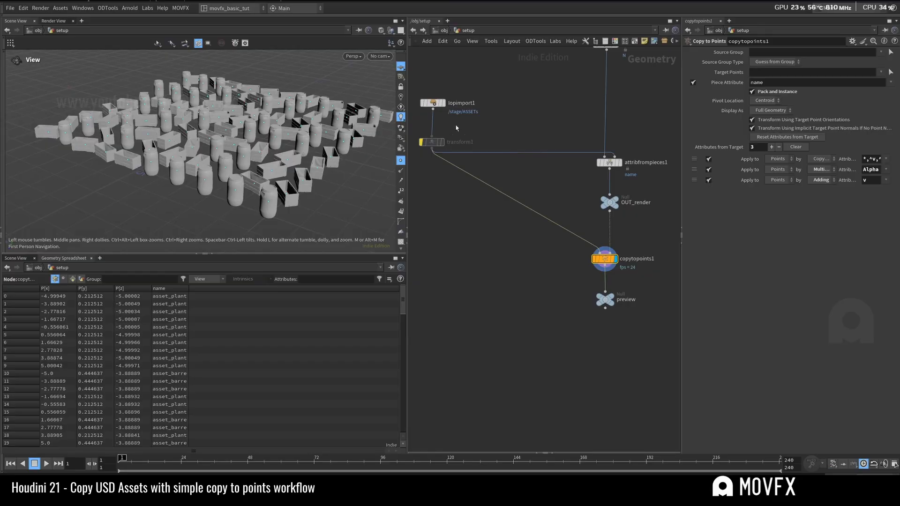
Step: Display the OUT_render, copytopoints1 and preview nodes in turn to compare the points with the copied assets
{"action": "left_click", "coordinate": [432, 141]}
{"action": "left_click", "coordinate": [611, 203]}
{"action": "key", "text": "r"}
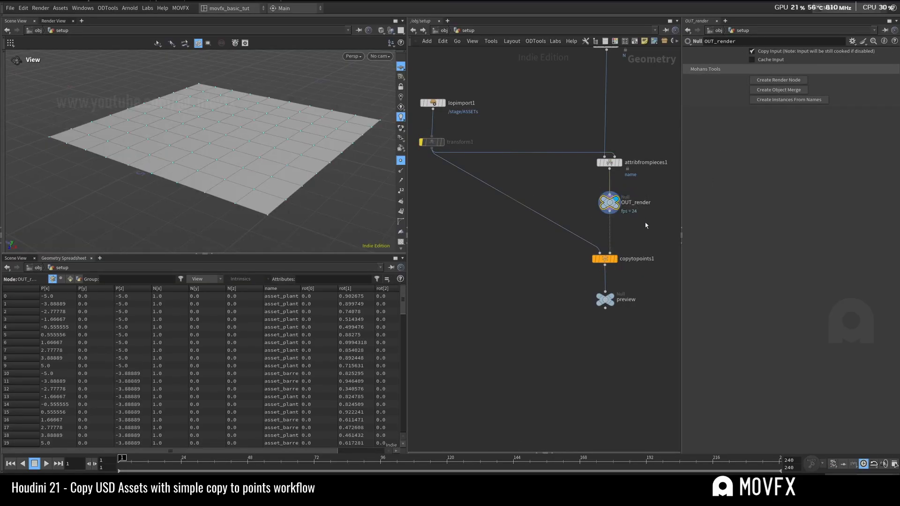
{"action": "left_click", "coordinate": [614, 261]}
{"action": "key", "text": "r"}
{"action": "left_click", "coordinate": [611, 296]}
{"action": "key", "text": "r"}
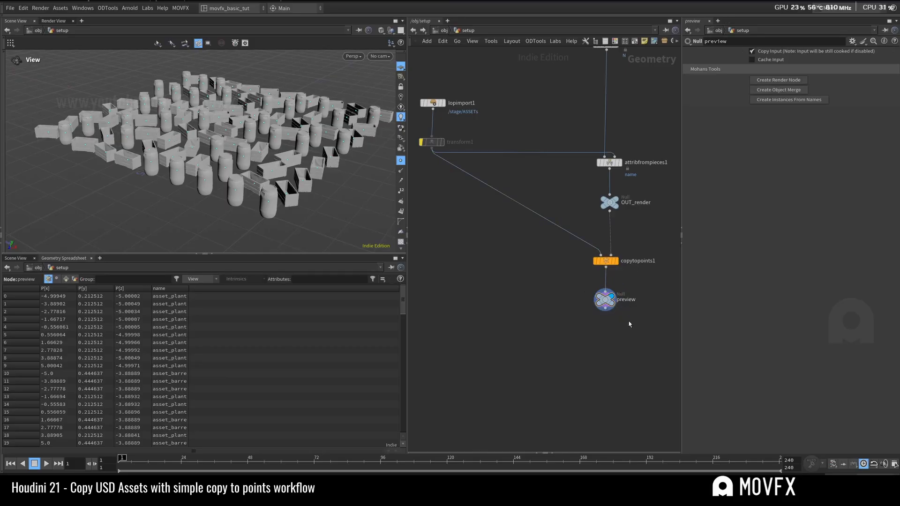
Step: Frame the previewed copies and view the full grid of barrels and planters from the front
{"action": "key", "text": "f"}
{"action": "left_click_drag", "start_coordinate": [287, 121], "coordinate": [237, 155]}
{"action": "scroll", "coordinate": [262, 141], "scroll_direction": "up", "scroll_amount": 3}
{"action": "middle_click_drag", "start_coordinate": [613, 305], "coordinate": [533, 284]}
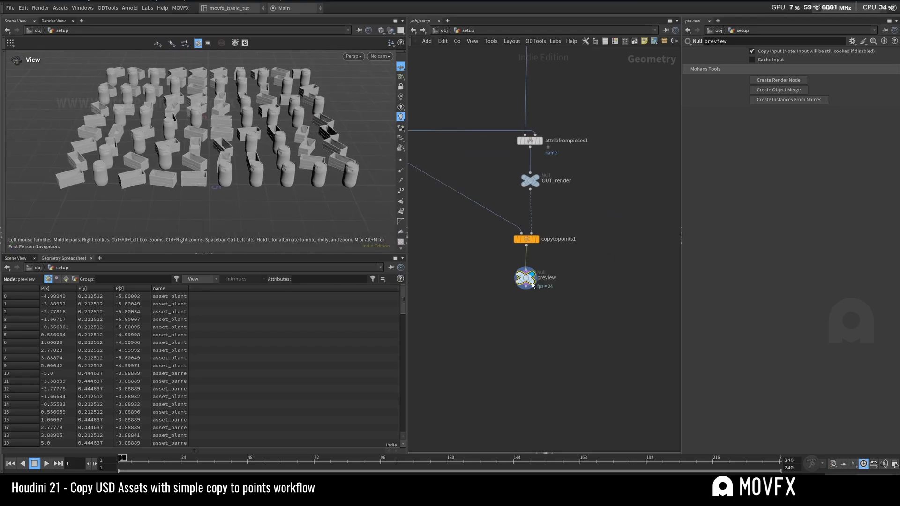
Step: Check copytopoints1's settings and move the preview null farther below it in the network
{"action": "key", "text": "Up"}
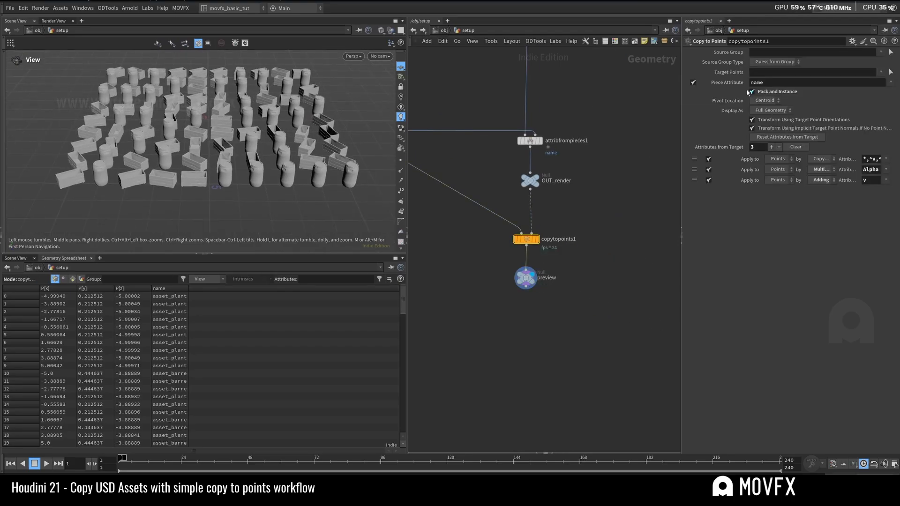
{"action": "left_click_drag", "start_coordinate": [526, 279], "coordinate": [527, 309]}
{"action": "middle_click_drag", "start_coordinate": [561, 200], "coordinate": [572, 247]}
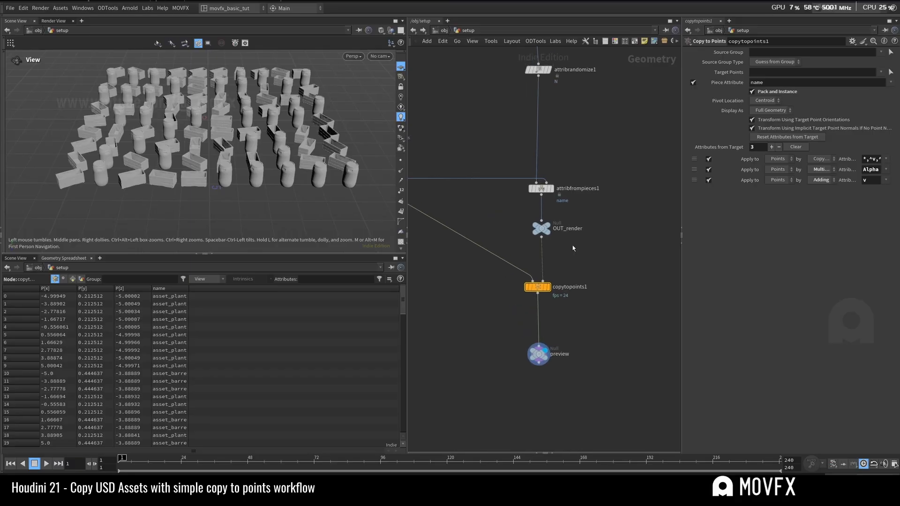
Step: Display OUT_render and examine its name, N and rot point attributes in the geometry spreadsheet
{"action": "left_click", "coordinate": [541, 229]}
{"action": "left_click", "coordinate": [548, 225]}
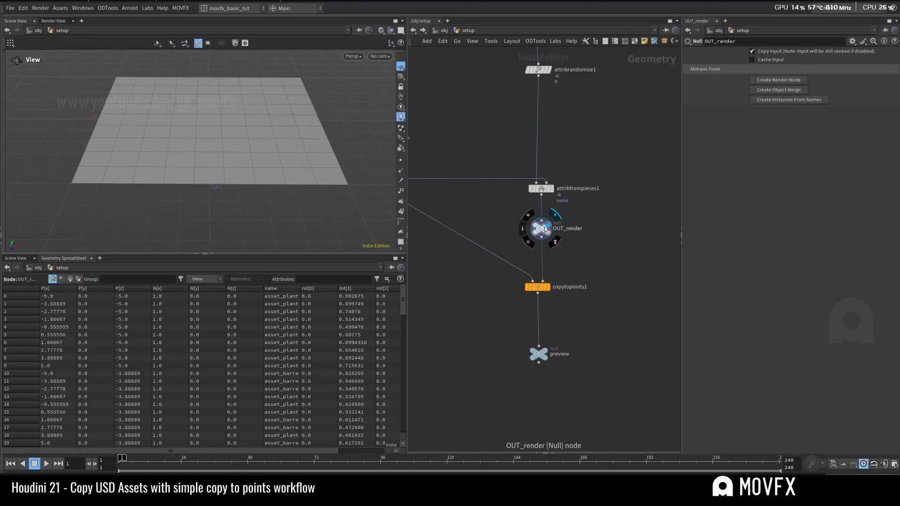
{"action": "left_click_drag", "start_coordinate": [541, 229], "coordinate": [541, 237]}
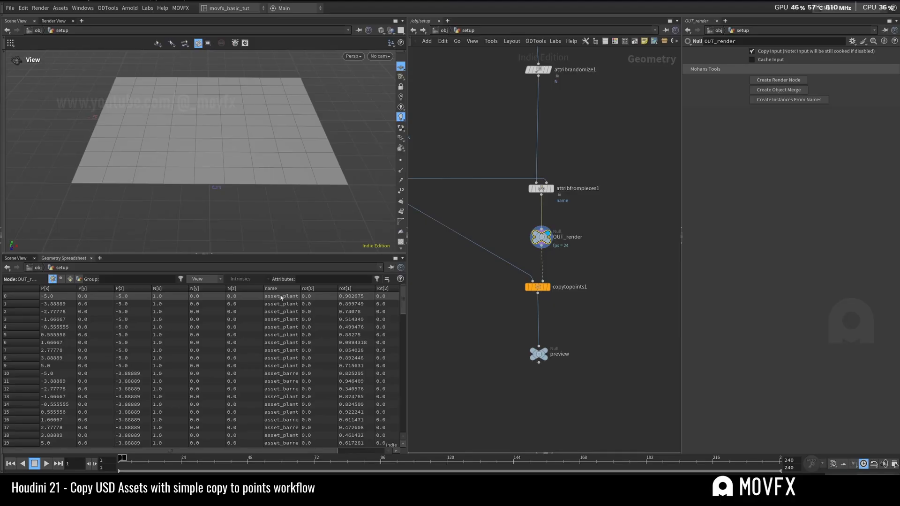
{"action": "left_click_drag", "start_coordinate": [314, 451], "coordinate": [355, 452]}
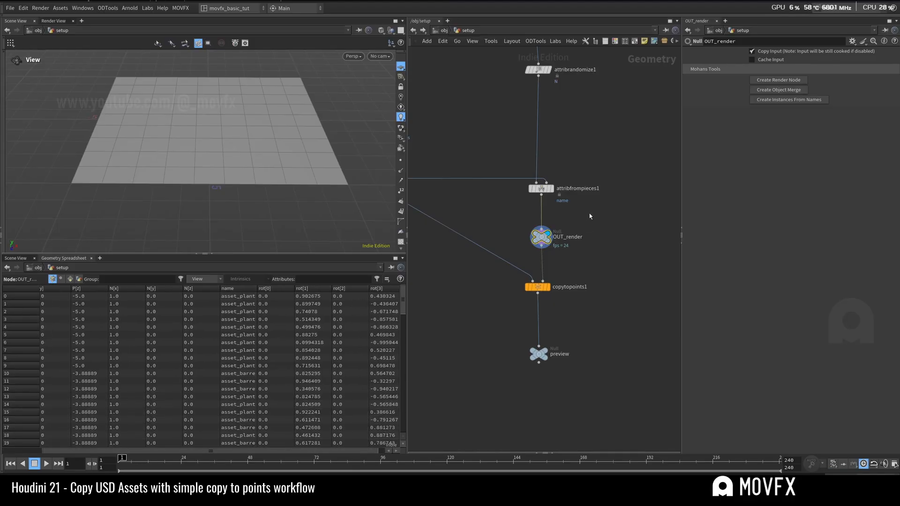
Step: Adjust the OUT_render null's position between attribfrompieces1 and copytopoints1, and copy the node
{"action": "middle_click_drag", "start_coordinate": [574, 257], "coordinate": [604, 276]}
{"action": "left_click", "coordinate": [553, 299]}
{"action": "left_click", "coordinate": [561, 250]}
{"action": "key", "text": "ctrl+c"}
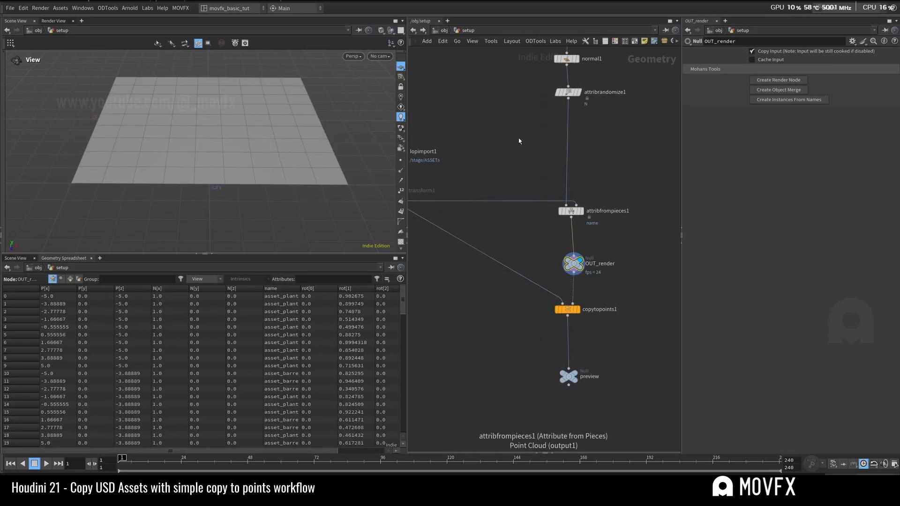
Step: Switch to the stage network and open instancer1 to check its SOP path and the source path of its object merge
{"action": "left_click", "coordinate": [444, 30]}
{"action": "left_click", "coordinate": [457, 91]}
{"action": "scroll", "coordinate": [580, 254], "scroll_direction": "down", "scroll_amount": 5}
{"action": "middle_click_drag", "start_coordinate": [574, 314], "coordinate": [553, 119]}
{"action": "middle_click_drag", "start_coordinate": [567, 300], "coordinate": [544, 179]}
{"action": "scroll", "coordinate": [546, 244], "scroll_direction": "up", "scroll_amount": 3}
{"action": "middle_click_drag", "start_coordinate": [480, 347], "coordinate": [502, 321]}
{"action": "double_click", "coordinate": [476, 291]}
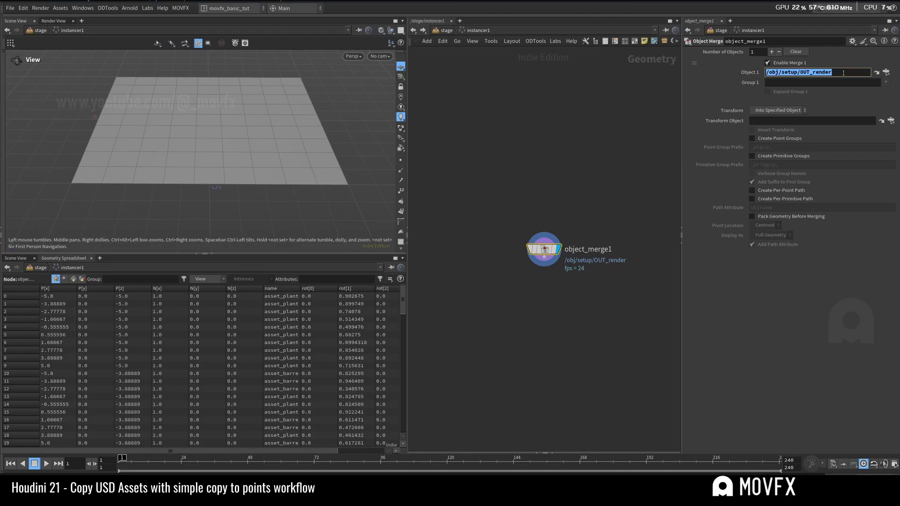
{"action": "left_click", "coordinate": [447, 30]}
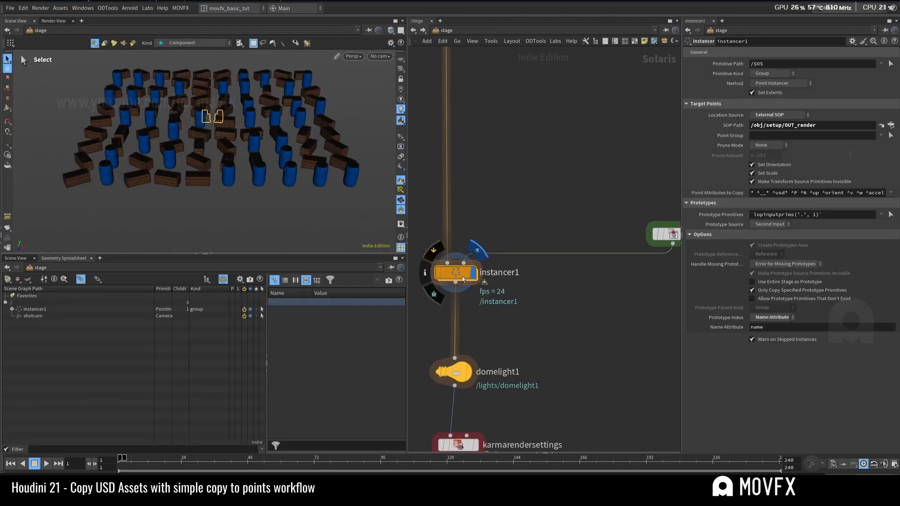
{"action": "double_click", "coordinate": [453, 272]}
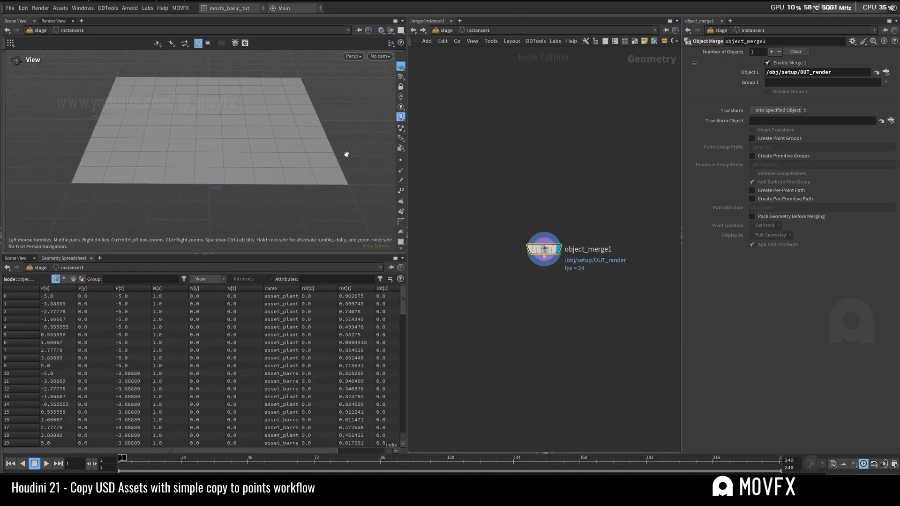
Step: Return from inside instancer1 to the stage network and display fetch1 to check its LOP path
{"action": "key", "text": "u"}
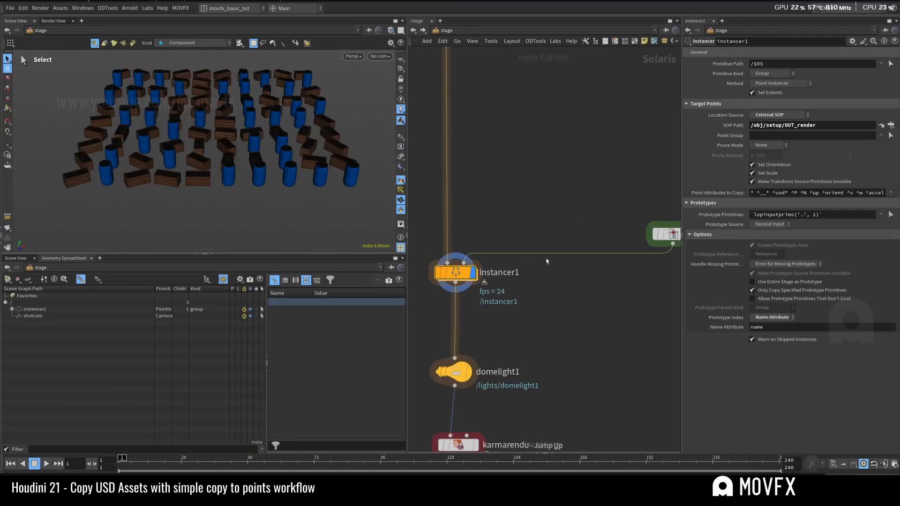
{"action": "double_click", "coordinate": [456, 273]}
{"action": "key", "text": "u"}
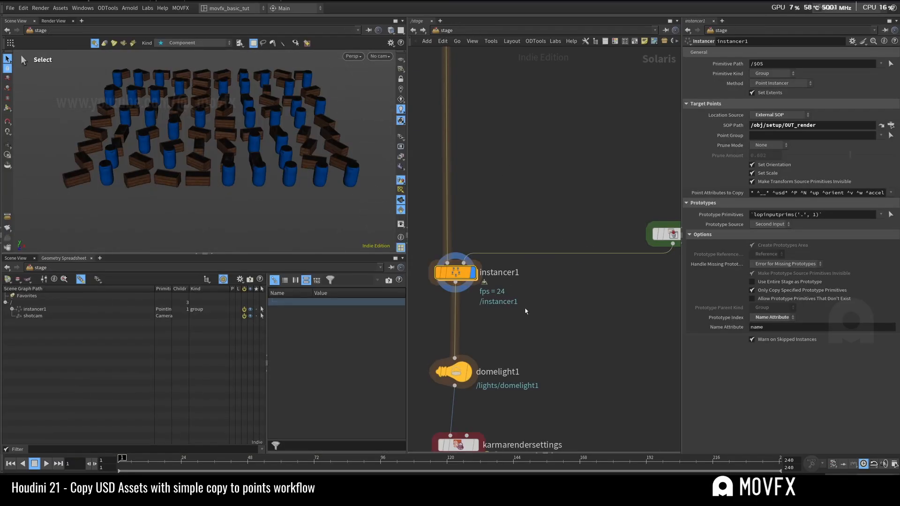
{"action": "scroll", "coordinate": [531, 298], "scroll_direction": "down", "scroll_amount": 2}
{"action": "middle_click_drag", "start_coordinate": [536, 298], "coordinate": [504, 303]}
{"action": "left_click_drag", "start_coordinate": [587, 265], "coordinate": [542, 261]}
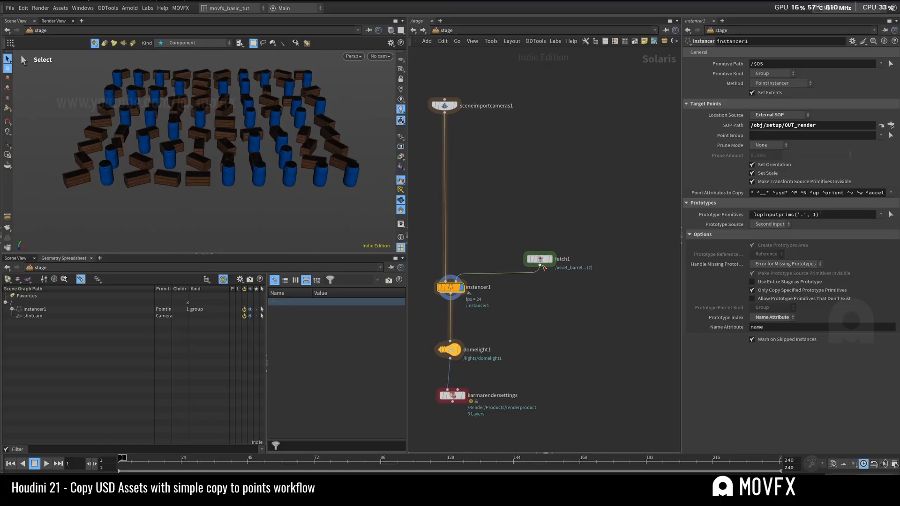
{"action": "left_click", "coordinate": [550, 259]}
{"action": "left_click", "coordinate": [540, 259]}
Step: Locate the asset_planter, asset_barrel, merge1 and ASSETs nodes that fetch1 references and select them as a group
{"action": "scroll", "coordinate": [559, 198], "scroll_direction": "down", "scroll_amount": 3}
{"action": "middle_click_drag", "start_coordinate": [549, 211], "coordinate": [571, 392]}
{"action": "middle_click_drag", "start_coordinate": [547, 131], "coordinate": [525, 231]}
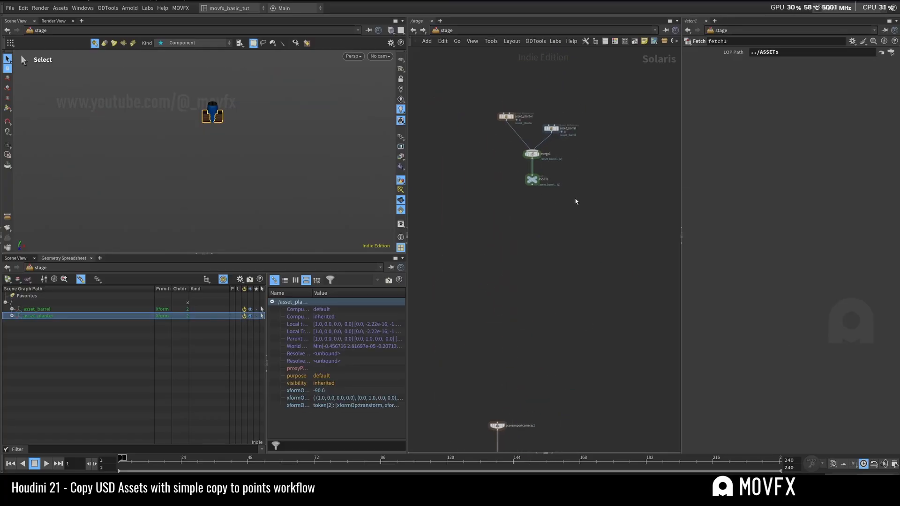
{"action": "left_click_drag", "start_coordinate": [576, 201], "coordinate": [493, 101]}
{"action": "left_click_drag", "start_coordinate": [533, 181], "coordinate": [593, 400]}
{"action": "middle_click_drag", "start_coordinate": [597, 436], "coordinate": [531, 166]}
{"action": "scroll", "coordinate": [534, 178], "scroll_direction": "up", "scroll_amount": 2}
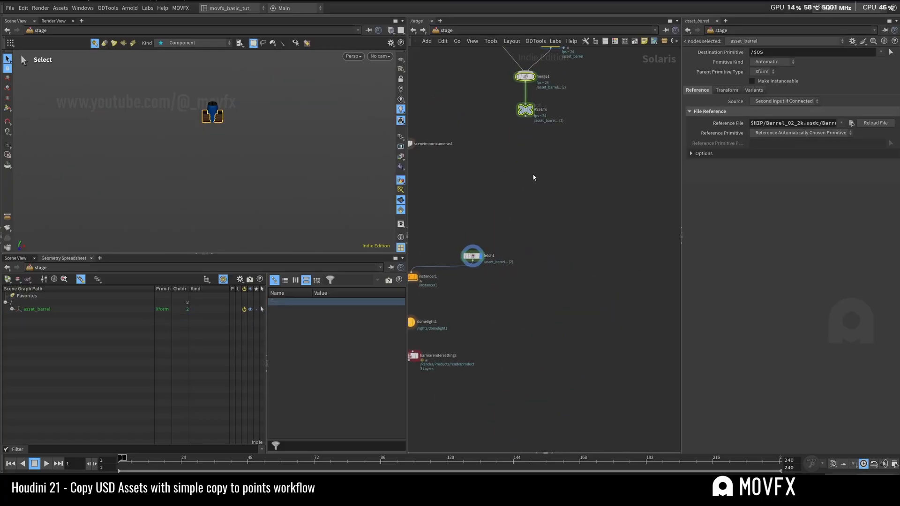
Step: Try wiring the ASSETs null directly into instancer1's second input in place of fetch1, and restore the fetch1 connection
{"action": "left_click_drag", "start_coordinate": [529, 113], "coordinate": [542, 223]}
{"action": "left_click", "coordinate": [573, 235]}
{"action": "left_click", "coordinate": [539, 218]}
{"action": "left_click_drag", "start_coordinate": [474, 257], "coordinate": [560, 251]}
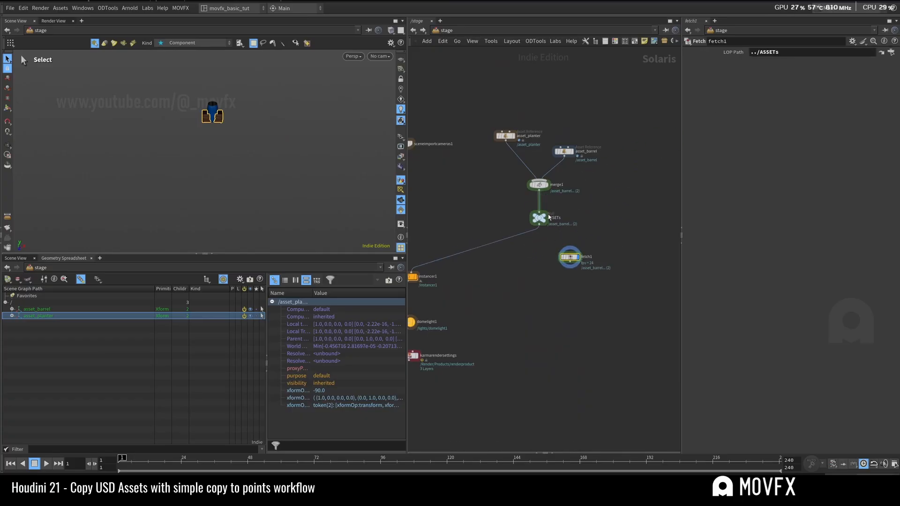
{"action": "scroll", "coordinate": [578, 216], "scroll_direction": "down", "scroll_amount": 3}
{"action": "left_click_drag", "start_coordinate": [591, 137], "coordinate": [524, 233]}
{"action": "left_click_drag", "start_coordinate": [545, 195], "coordinate": [505, 66]}
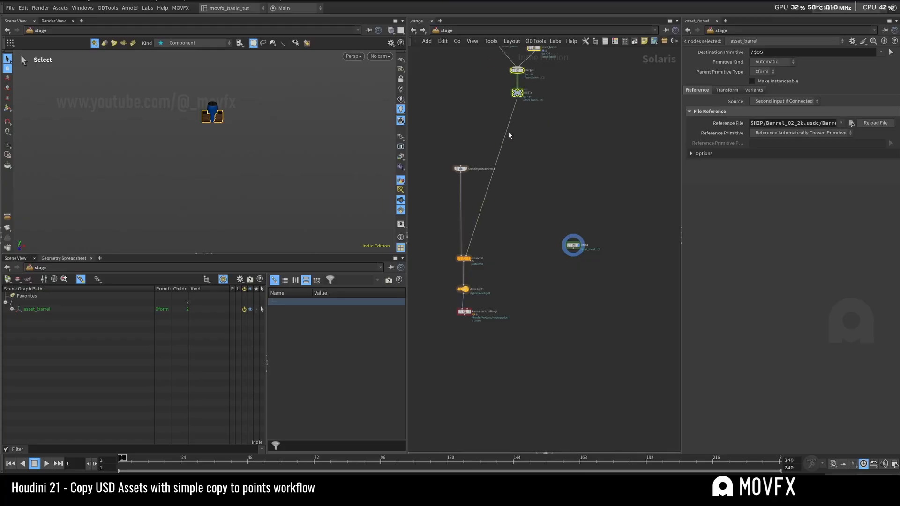
{"action": "left_click_drag", "start_coordinate": [466, 255], "coordinate": [512, 244]}
{"action": "middle_click_drag", "start_coordinate": [550, 117], "coordinate": [581, 260]}
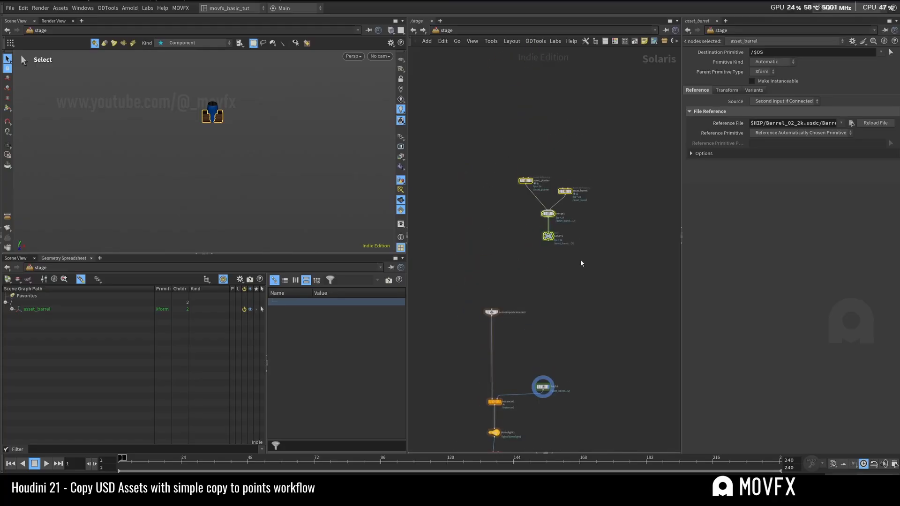
Step: Compare the asset node group with fetch1 and its LOP path reference to ASSETs
{"action": "left_click_drag", "start_coordinate": [551, 236], "coordinate": [499, 120]}
{"action": "left_click", "coordinate": [552, 209]}
{"action": "middle_click_drag", "start_coordinate": [544, 395], "coordinate": [533, 282]}
{"action": "scroll", "coordinate": [534, 281], "scroll_direction": "up", "scroll_amount": 3}
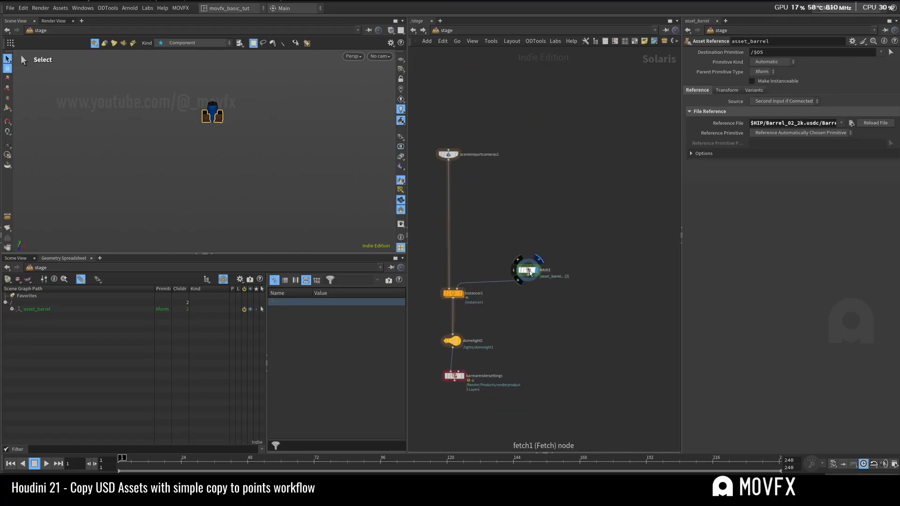
{"action": "scroll", "coordinate": [537, 221], "scroll_direction": "down", "scroll_amount": 6}
{"action": "scroll", "coordinate": [532, 244], "scroll_direction": "up", "scroll_amount": 6}
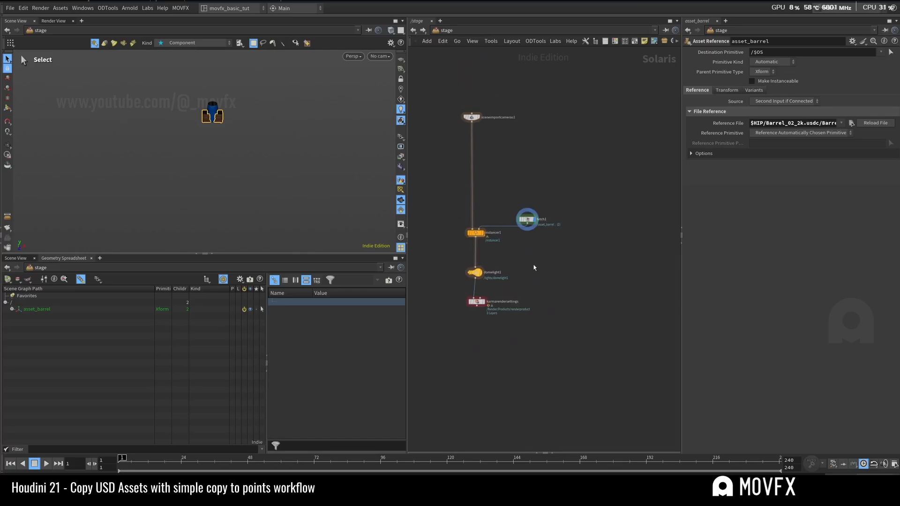
{"action": "left_click", "coordinate": [554, 184]}
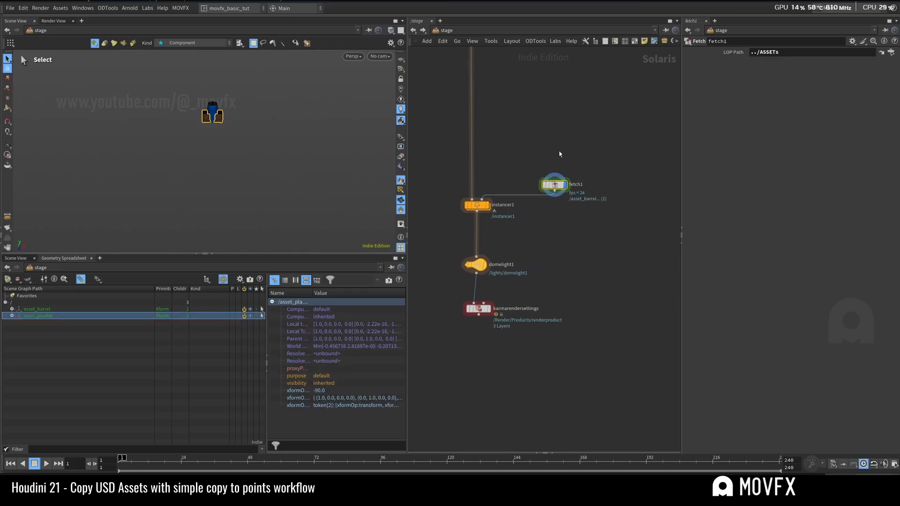
Step: Move domelight1 and karmarendersettings farther below instancer1 in the stage network
{"action": "scroll", "coordinate": [551, 155], "scroll_direction": "down", "scroll_amount": 2}
{"action": "middle_click_drag", "start_coordinate": [541, 232], "coordinate": [547, 200]}
{"action": "left_click_drag", "start_coordinate": [544, 187], "coordinate": [498, 236]}
{"action": "left_click_drag", "start_coordinate": [505, 199], "coordinate": [513, 255]}
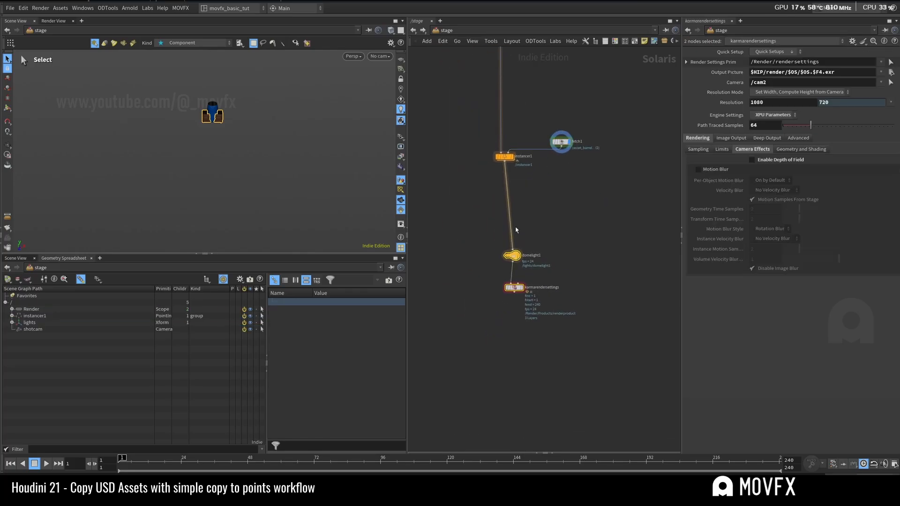
Step: Try chaining a duplicated instancer and fetch pair after instancer1, and delete the copies
{"action": "left_click_drag", "start_coordinate": [579, 128], "coordinate": [538, 196]}
{"action": "left_click", "coordinate": [540, 212]}
{"action": "left_click_drag", "start_coordinate": [504, 162], "coordinate": [527, 190]}
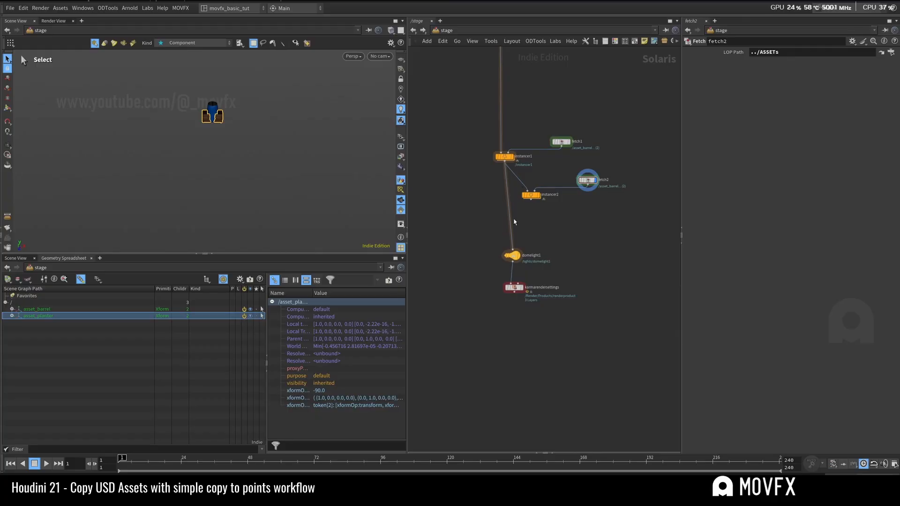
{"action": "left_click_drag", "start_coordinate": [512, 249], "coordinate": [503, 164]}
{"action": "left_click", "coordinate": [513, 157]}
{"action": "left_click_drag", "start_coordinate": [625, 173], "coordinate": [524, 213]}
{"action": "key", "text": "Delete"}
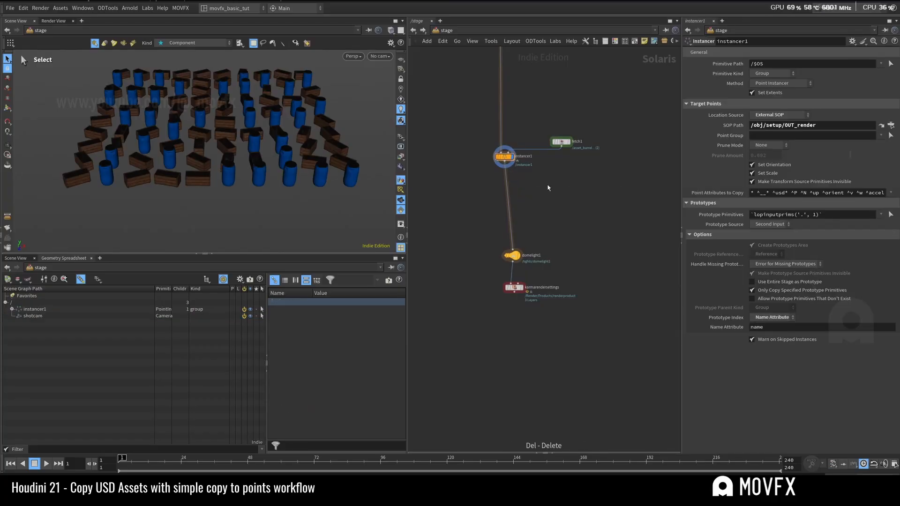
Step: Select instancer1 and review its Prototype Index options while keeping Name Attribute
{"action": "middle_click_drag", "start_coordinate": [541, 185], "coordinate": [566, 205]}
{"action": "left_click_drag", "start_coordinate": [566, 203], "coordinate": [513, 161]}
{"action": "scroll", "coordinate": [561, 199], "scroll_direction": "up", "scroll_amount": 1}
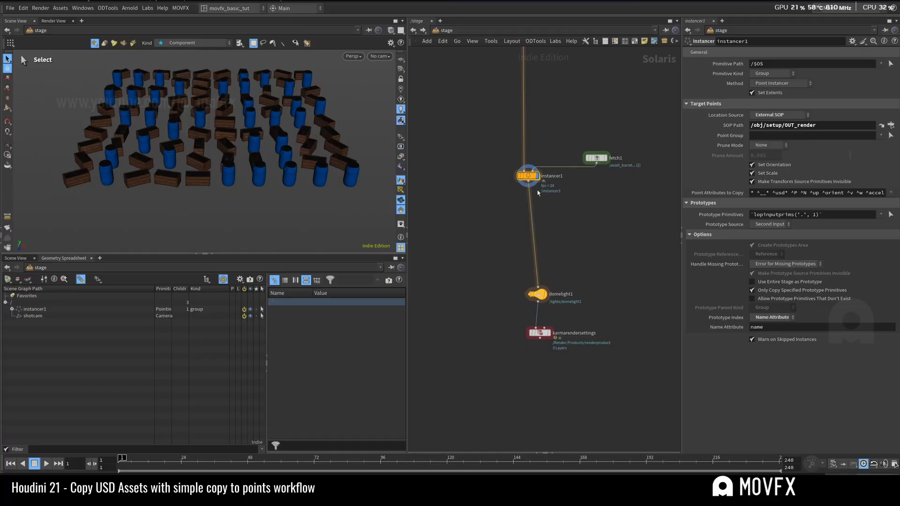
{"action": "left_click", "coordinate": [773, 317]}
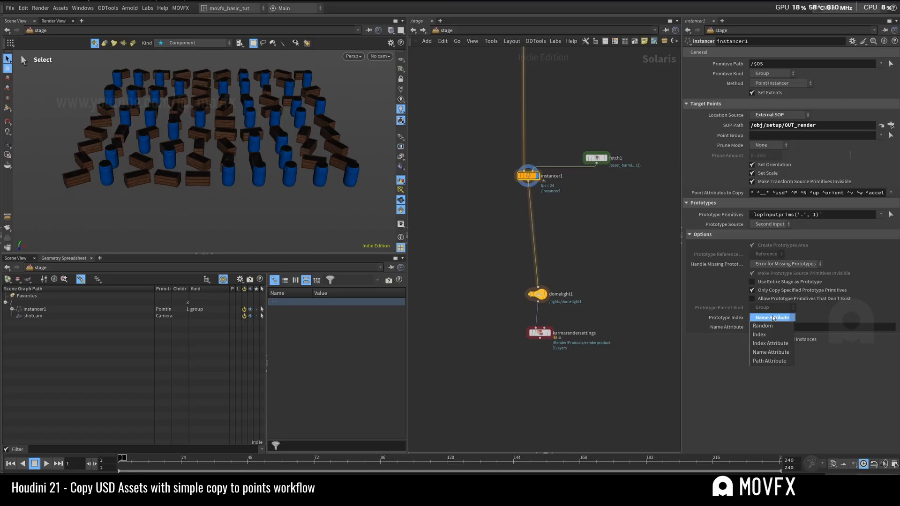
{"action": "left_click", "coordinate": [773, 317]}
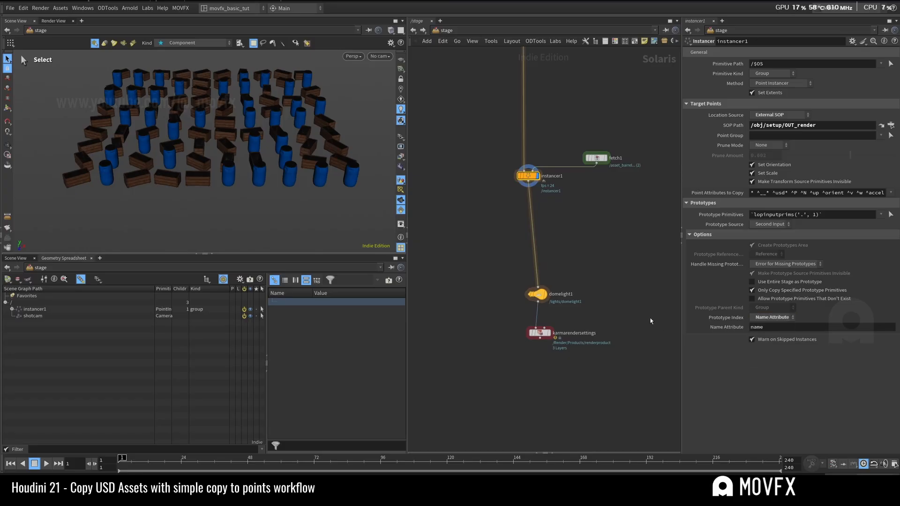
Step: Raise fetch1 slightly above instancer1 and move domelight1 and karmarendersettings down in line with instancer1
{"action": "scroll", "coordinate": [565, 178], "scroll_direction": "up", "scroll_amount": 3}
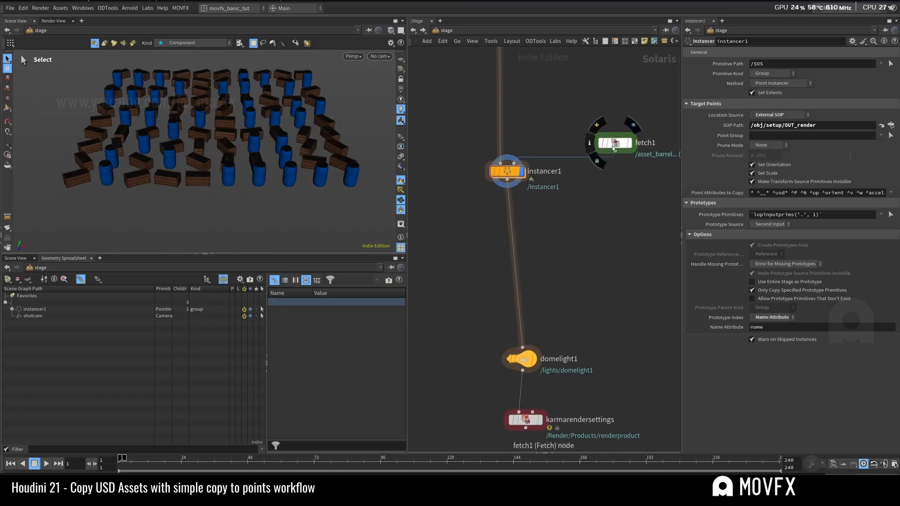
{"action": "left_click_drag", "start_coordinate": [615, 143], "coordinate": [604, 130]}
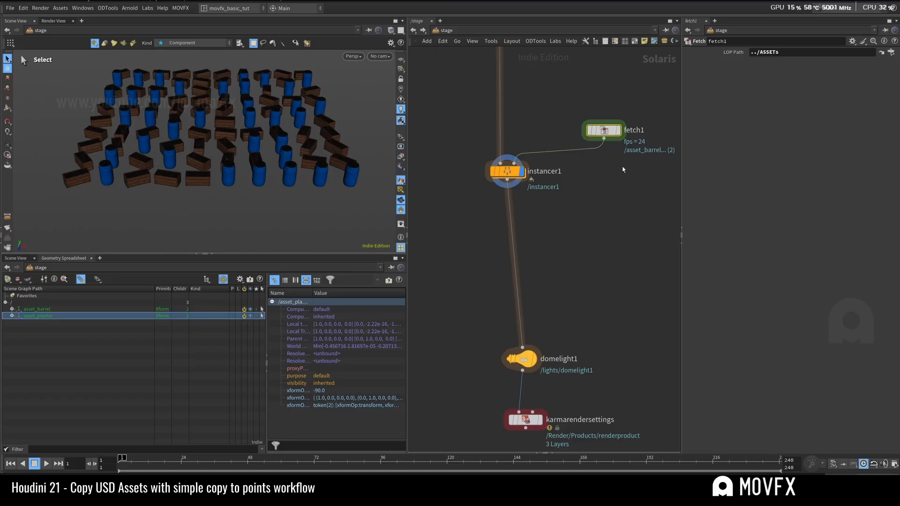
{"action": "left_click", "coordinate": [511, 172]}
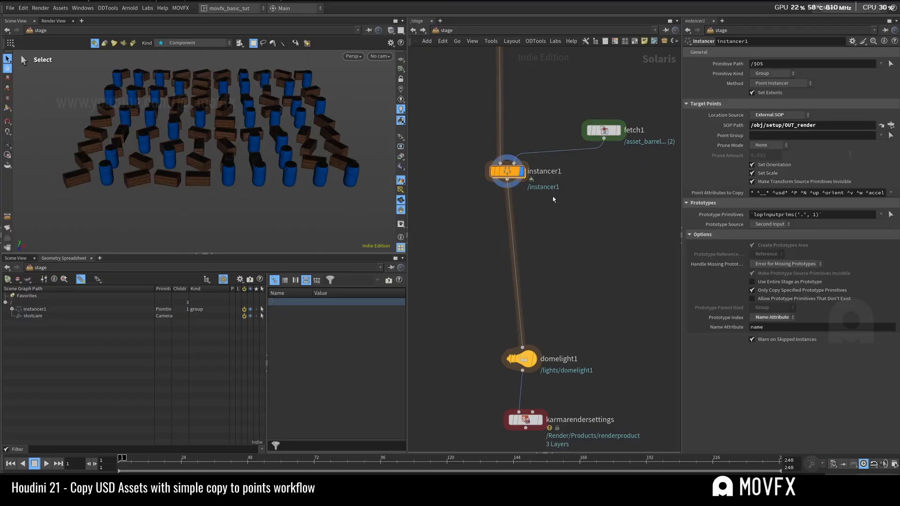
{"action": "middle_click_drag", "start_coordinate": [576, 326], "coordinate": [558, 236]}
{"action": "left_click_drag", "start_coordinate": [558, 236], "coordinate": [485, 337]}
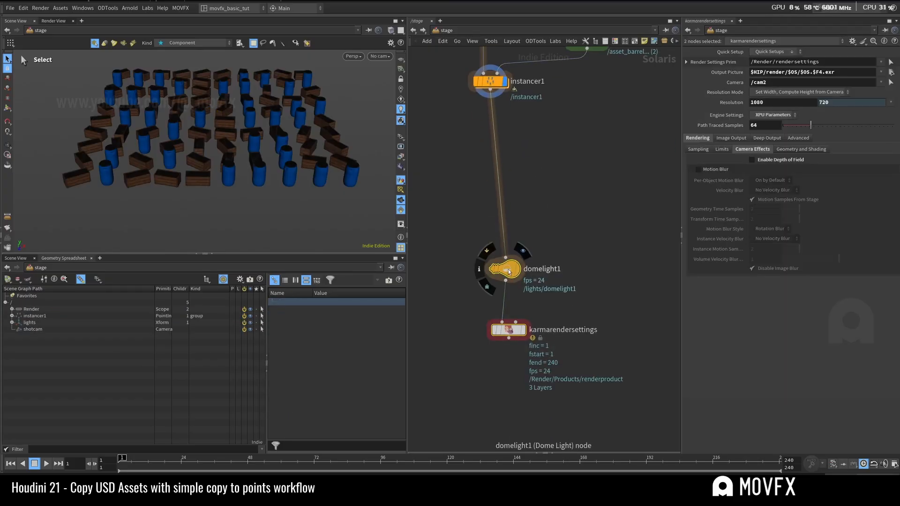
{"action": "left_click_drag", "start_coordinate": [508, 269], "coordinate": [493, 283]}
{"action": "left_click_drag", "start_coordinate": [539, 141], "coordinate": [460, 74]}
{"action": "middle_click_drag", "start_coordinate": [540, 116], "coordinate": [554, 213]}
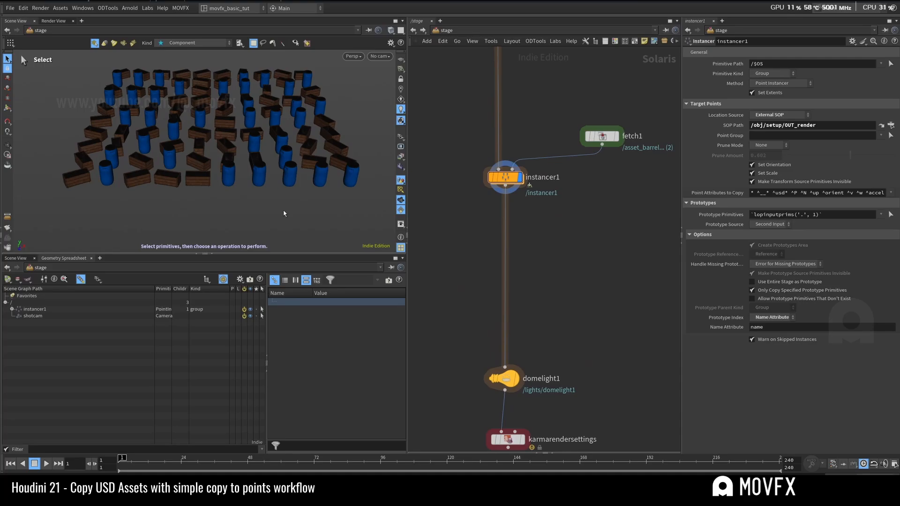
Step: Show the pinned setup scene view in the lower pane and display the preview null inside /obj/setup
{"action": "left_click", "coordinate": [16, 258]}
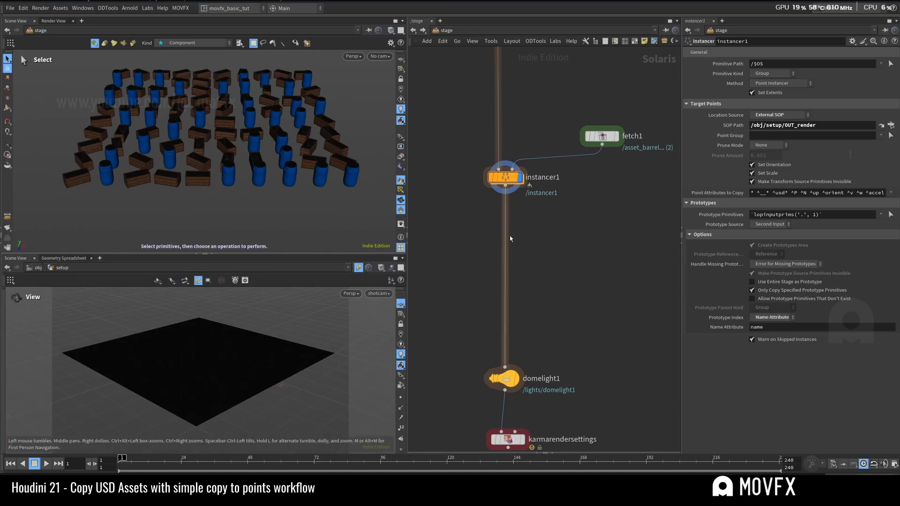
{"action": "left_click", "coordinate": [445, 30]}
{"action": "left_click", "coordinate": [478, 69]}
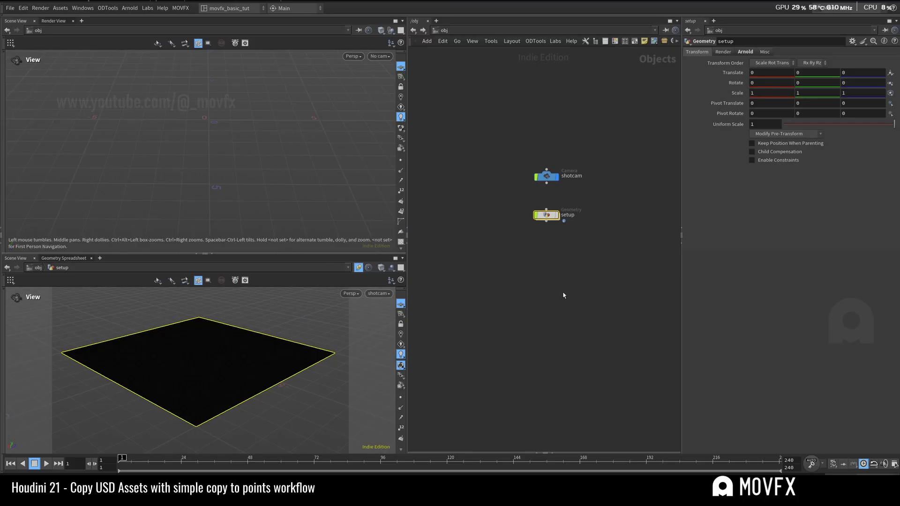
{"action": "double_click", "coordinate": [542, 214]}
{"action": "left_click", "coordinate": [572, 377]}
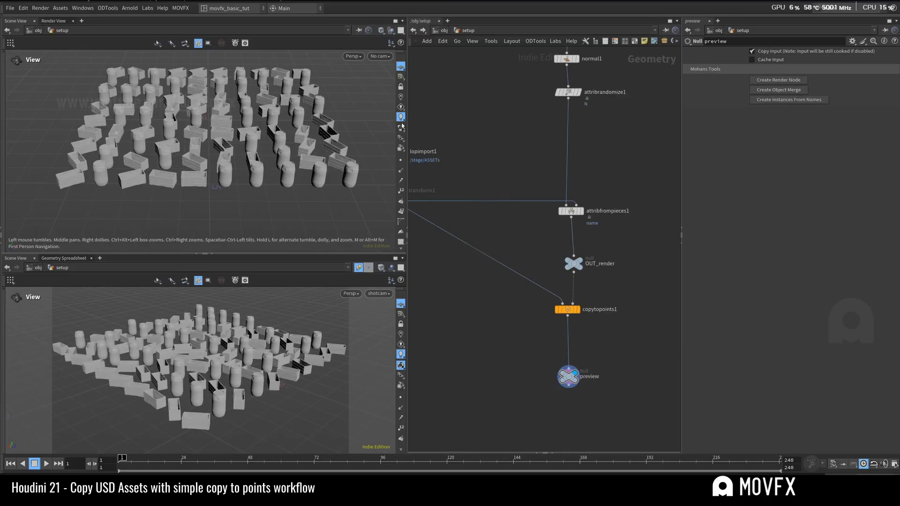
Step: Return to the stage network and look through shotcam in the stage viewport
{"action": "left_click", "coordinate": [443, 30]}
{"action": "left_click", "coordinate": [454, 96]}
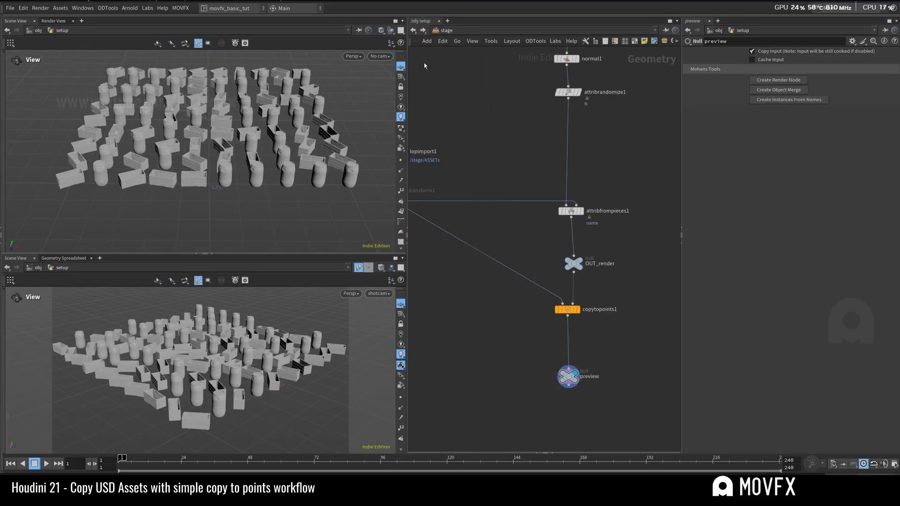
{"action": "left_click", "coordinate": [379, 57]}
{"action": "left_click", "coordinate": [449, 120]}
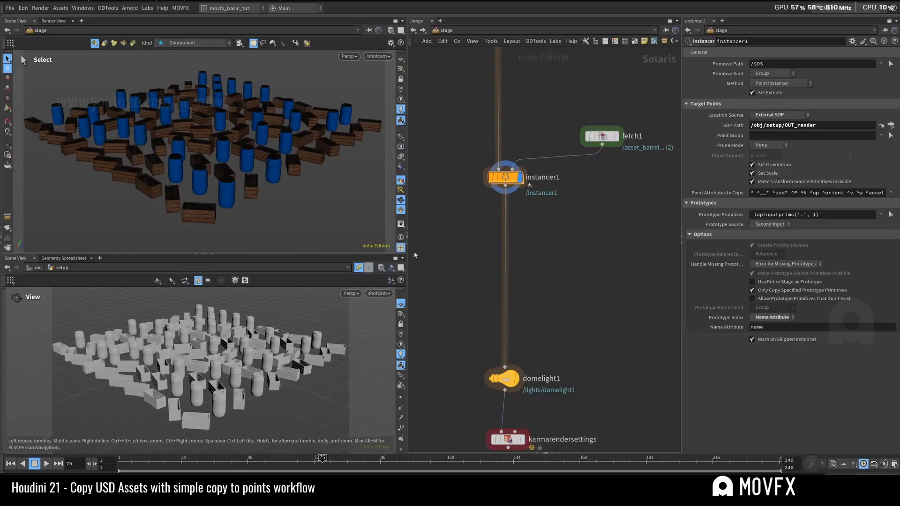
Step: Lock shotcam to the setup viewport and orbit it to compare the SOP preview with the stage instances
{"action": "left_click_drag", "start_coordinate": [406, 257], "coordinate": [401, 258]}
{"action": "left_click", "coordinate": [396, 323]}
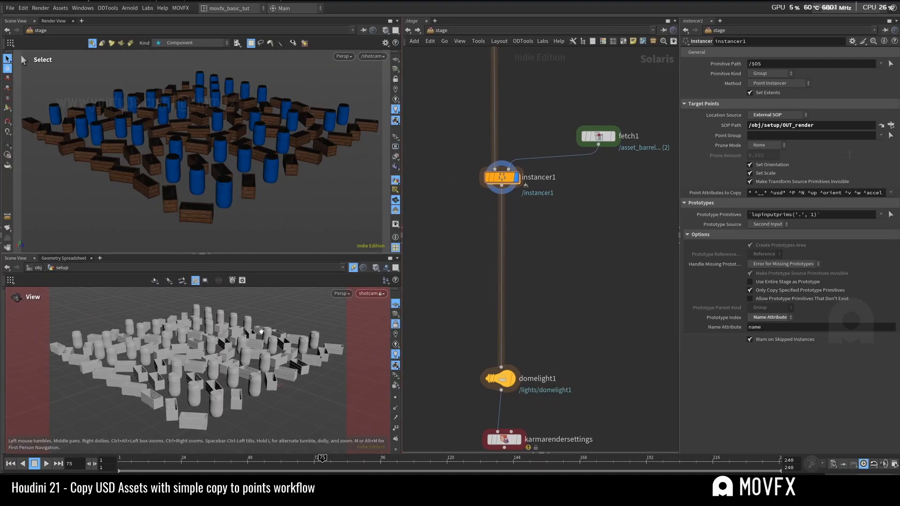
{"action": "left_click_drag", "start_coordinate": [253, 336], "coordinate": [261, 355]}
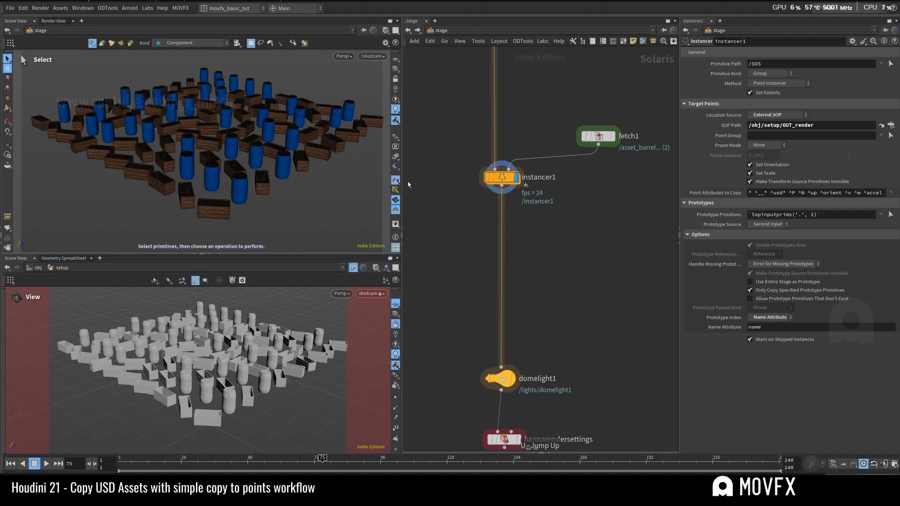
Step: Reposition fetch1 slightly higher above instancer1 in the stage network
{"action": "left_click_drag", "start_coordinate": [604, 138], "coordinate": [609, 146]}
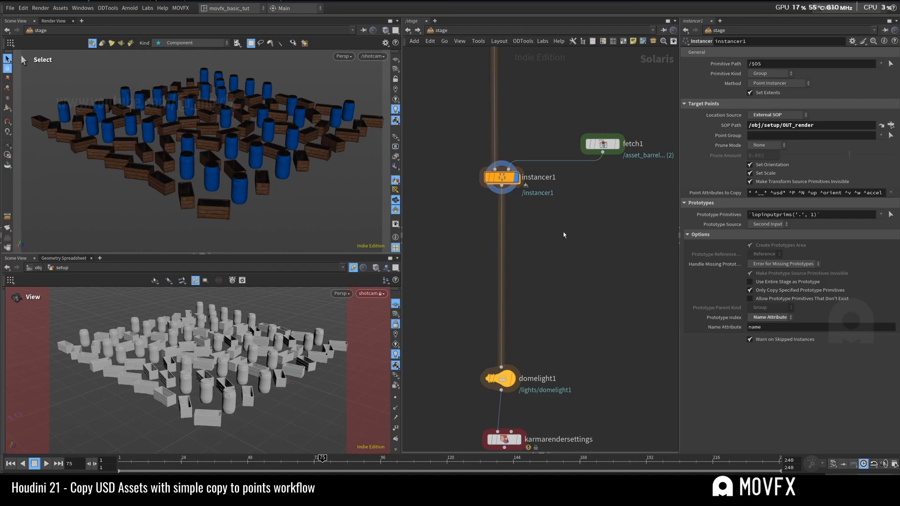
{"action": "left_click_drag", "start_coordinate": [601, 141], "coordinate": [613, 110]}
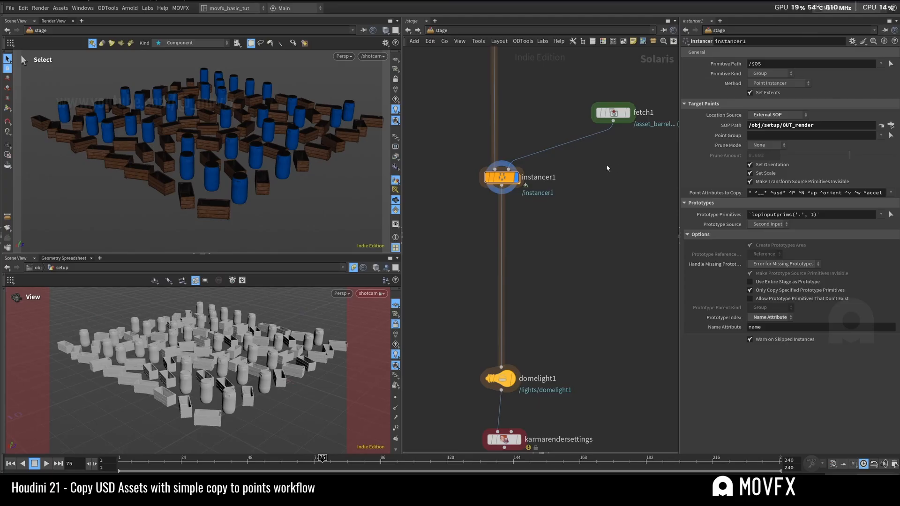
{"action": "mouse_move", "coordinate": [624, 117]}
{"action": "left_mouse_down"}
{"action": "mouse_move", "coordinate": [597, 91]}
{"action": "mouse_move", "coordinate": [611, 126]}
{"action": "left_mouse_up"}
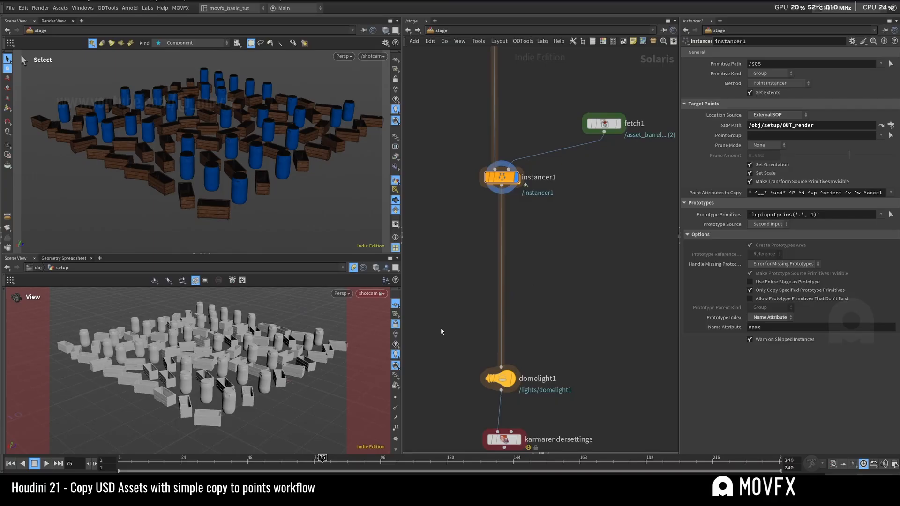
Step: Orbit the locked shotcam to a higher angle over the scattered assets and display domelight1 on the stage
{"action": "mouse_move", "coordinate": [272, 376]}
{"action": "left_mouse_down"}
{"action": "mouse_move", "coordinate": [287, 351]}
{"action": "mouse_move", "coordinate": [261, 366]}
{"action": "left_mouse_up"}
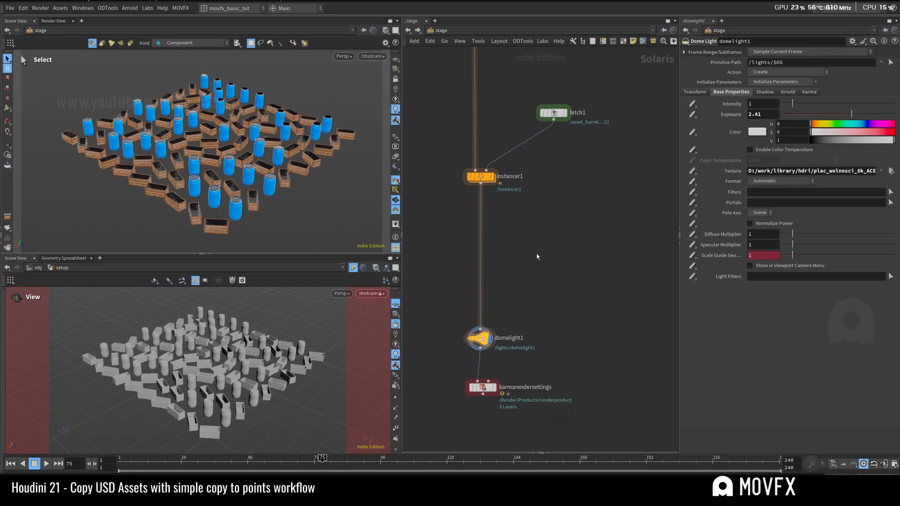
{"action": "middle_click_drag", "start_coordinate": [537, 259], "coordinate": [540, 237]}
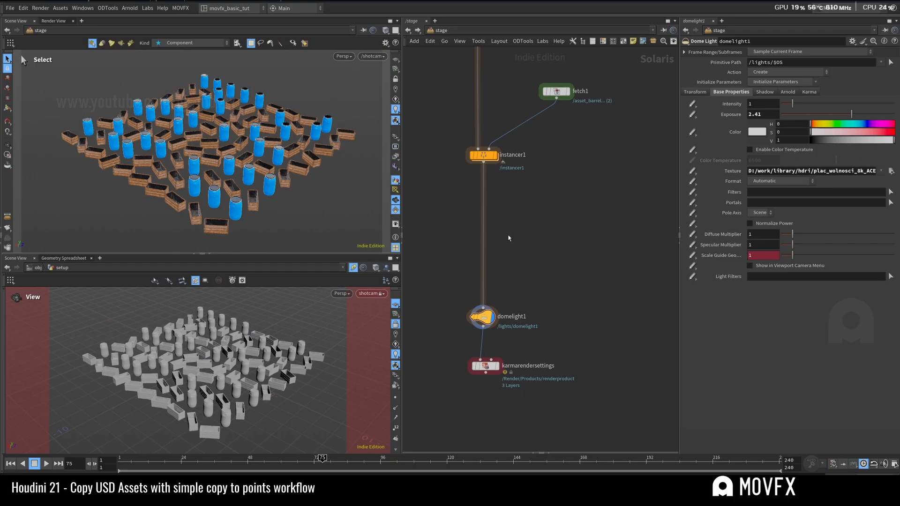
{"action": "middle_click_drag", "start_coordinate": [510, 235], "coordinate": [528, 231]}
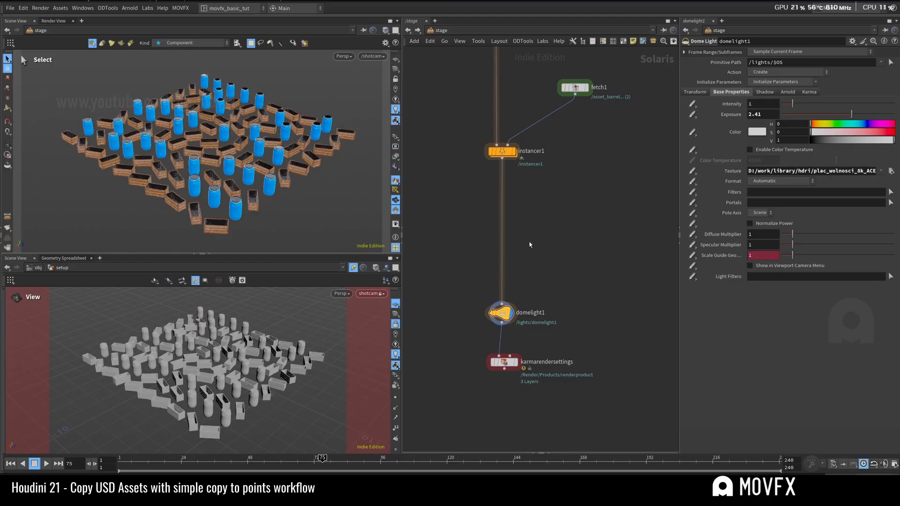
{"action": "middle_click_drag", "start_coordinate": [531, 244], "coordinate": [514, 234]}
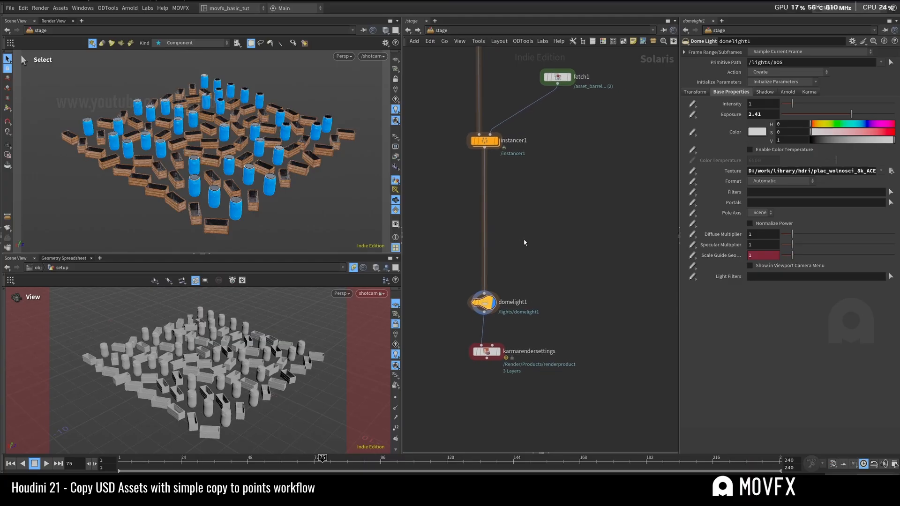